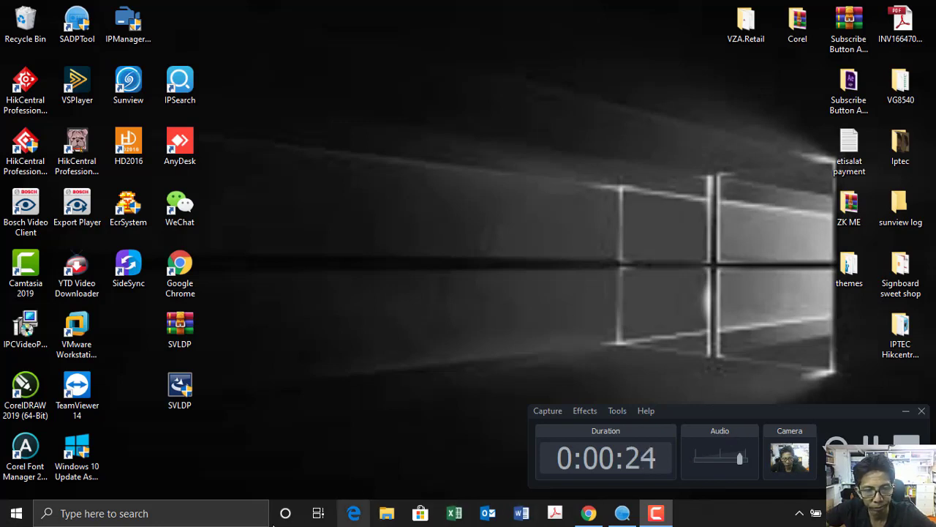
# Launch Internet Explorer from a Windows search for 'ex'.
pyautogui.click(165, 519)
pyautogui.write('ex')
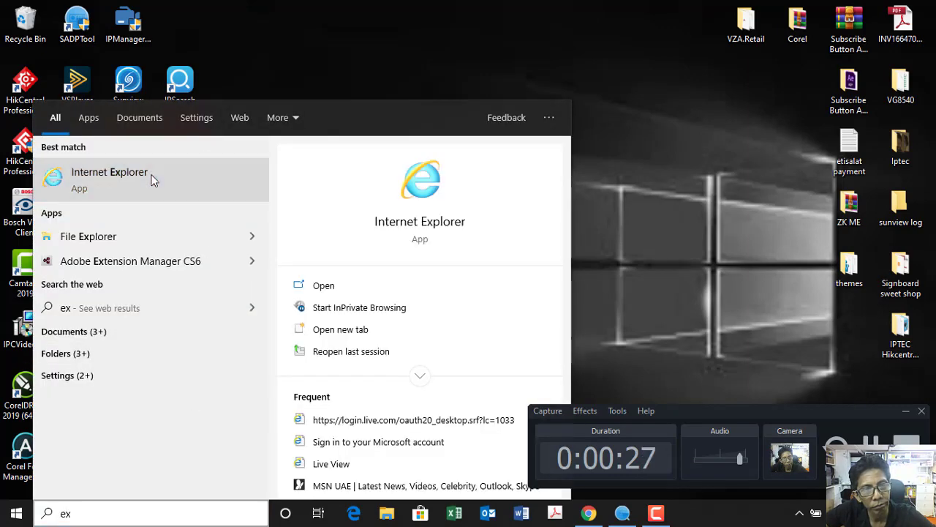
pyautogui.click(152, 176)
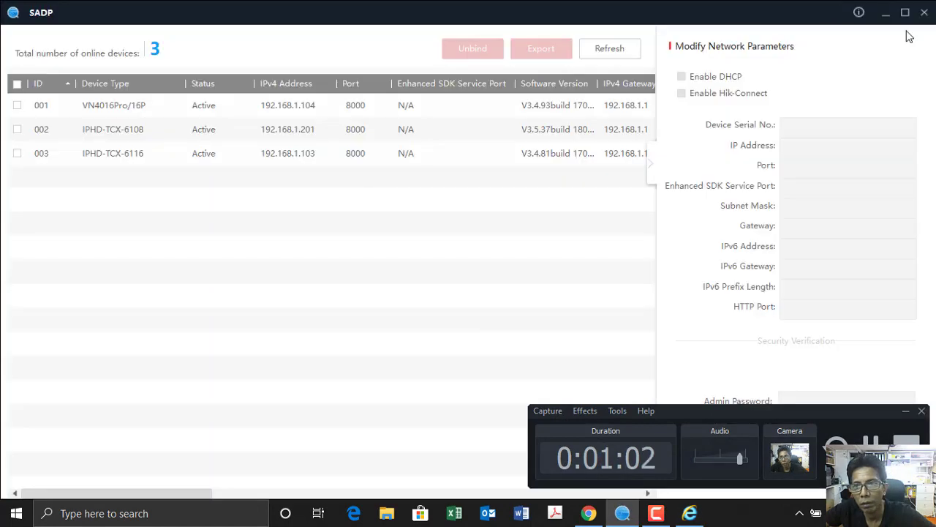
pyautogui.click(883, 16)
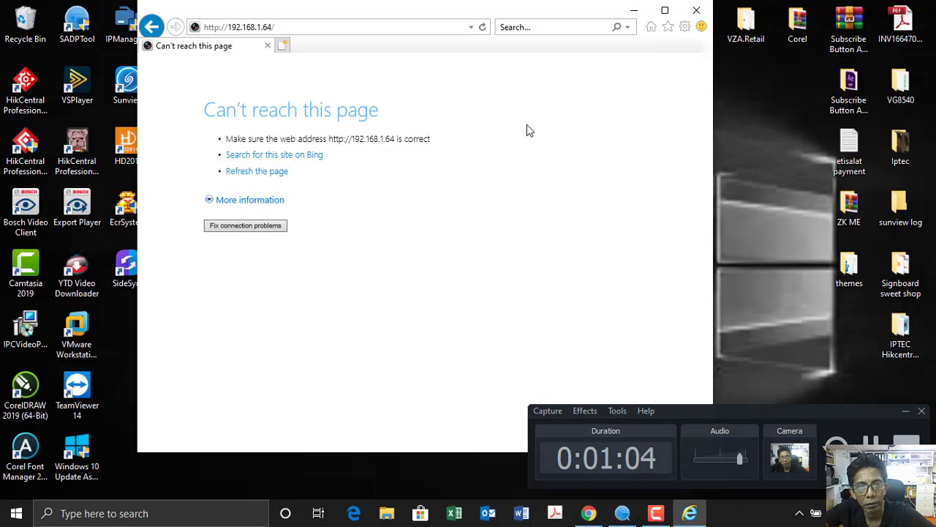
pyautogui.click(278, 29)
pyautogui.click(279, 29)
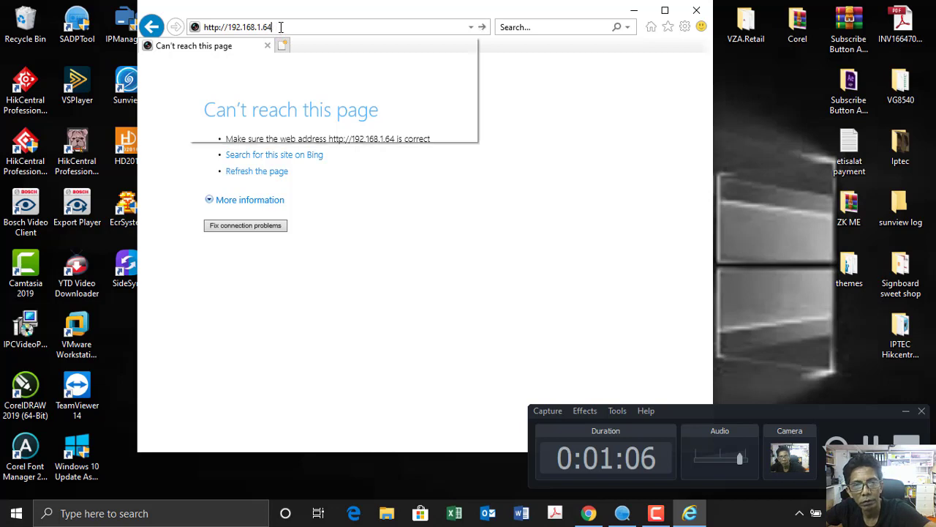
pyautogui.press('BackSpace')
pyautogui.press('BackSpace')
pyautogui.press('BackSpace')
pyautogui.write('201')
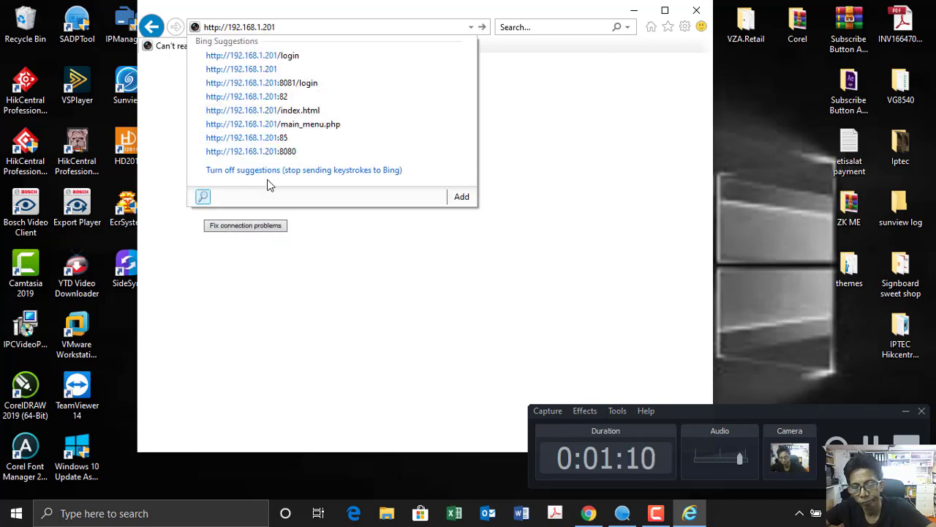
pyautogui.press('Return')
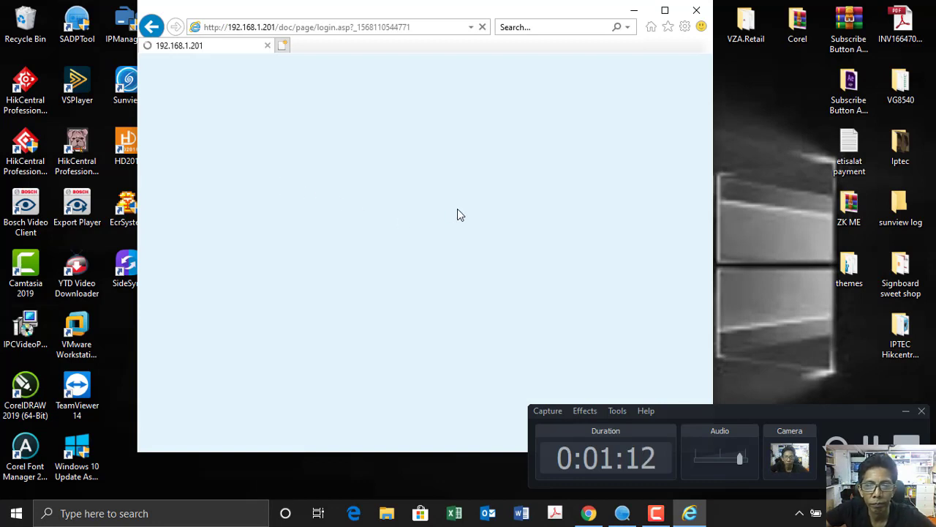
# Log into the DVR web interface as admin with the account password.
pyautogui.click(905, 412)
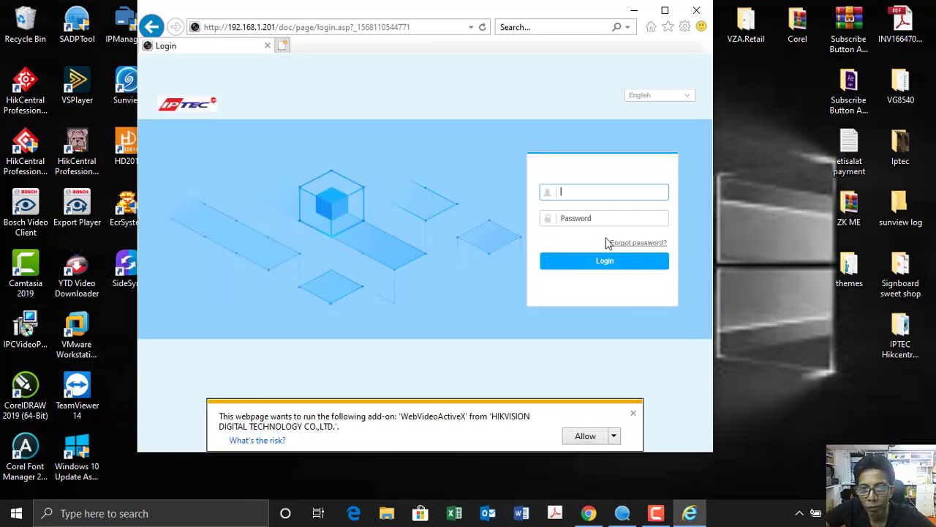
pyautogui.write('admin')
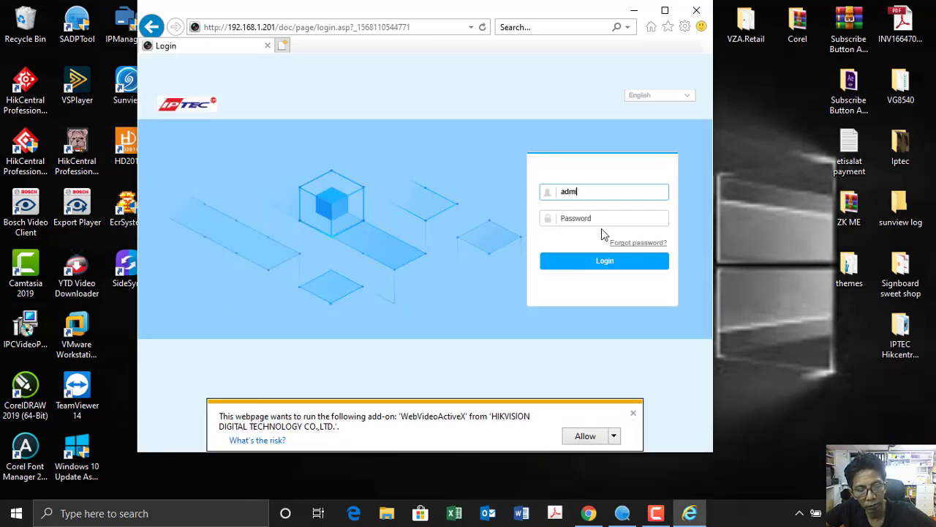
pyautogui.press('Tab')
pyautogui.click(591, 265)
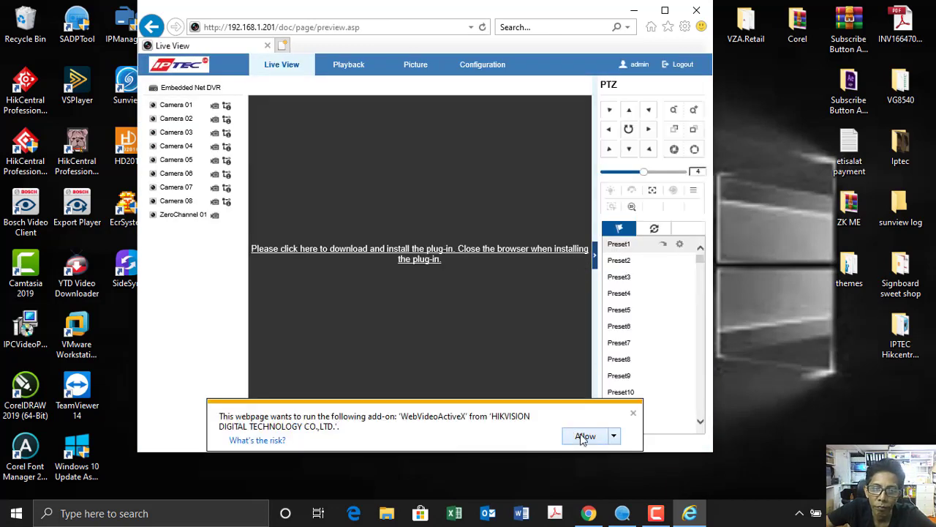
# Allow the WebVideoActiveX add-on and start live video in the 3×3 grid.
pyautogui.click(585, 436)
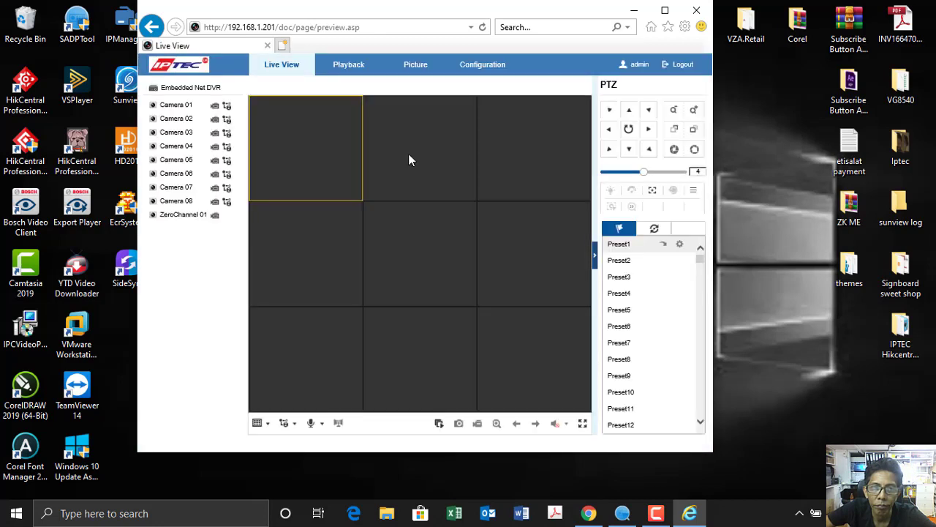
pyautogui.click(445, 424)
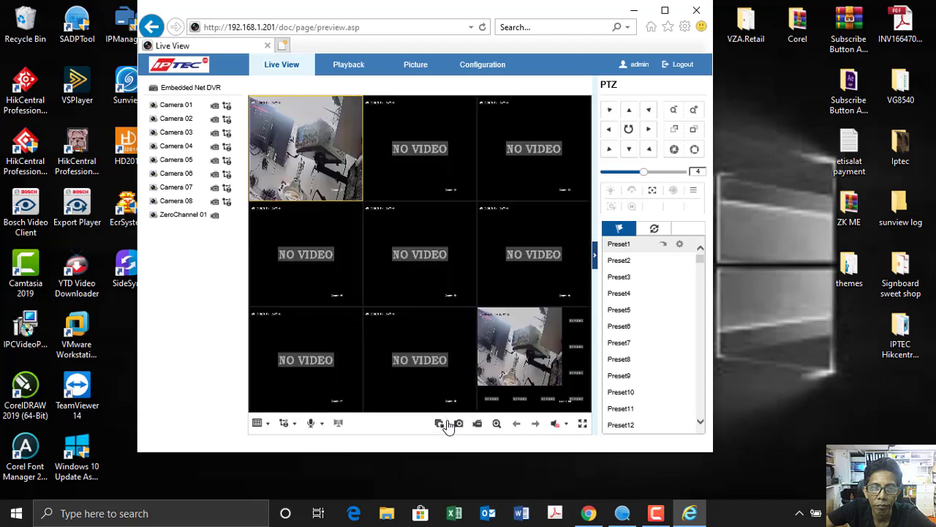
# Show the DVR's Configuration > Network > Basic Settings TCP/IP page.
pyautogui.click(481, 66)
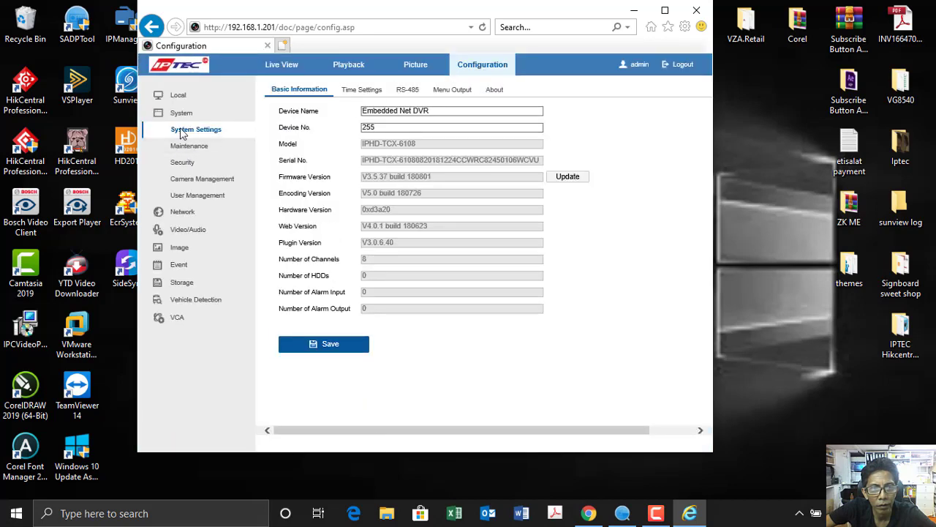
pyautogui.click(182, 213)
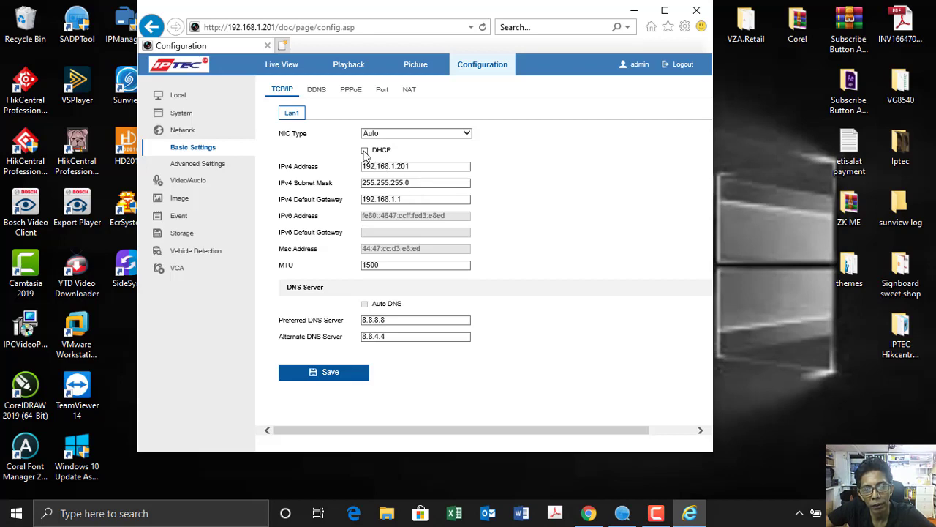
# Toggle DHCP on and back off, save the TCP/IP settings, and go to DDNS.
pyautogui.click(364, 150)
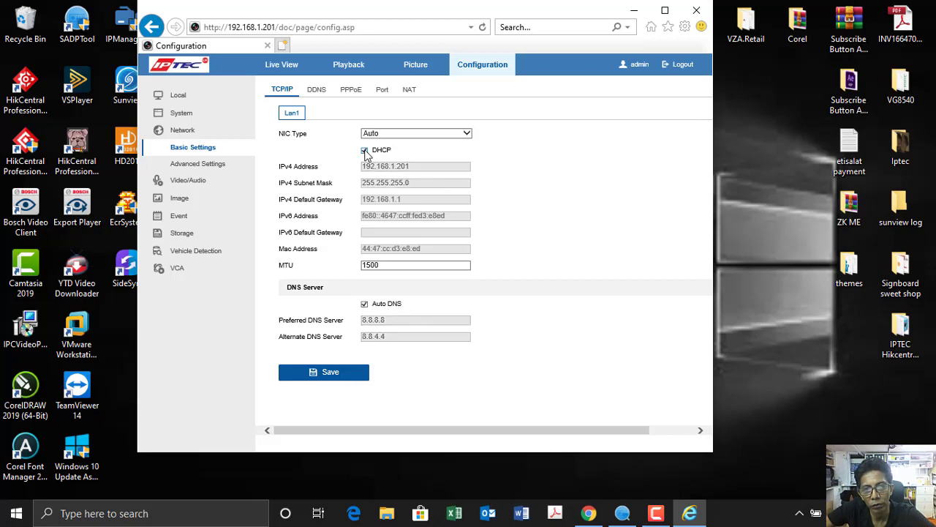
pyautogui.click(364, 151)
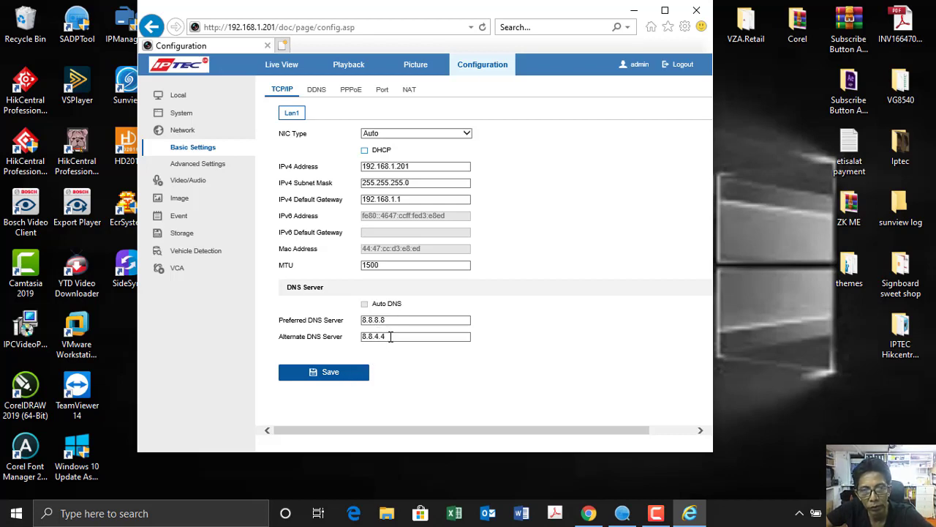
pyautogui.click(328, 371)
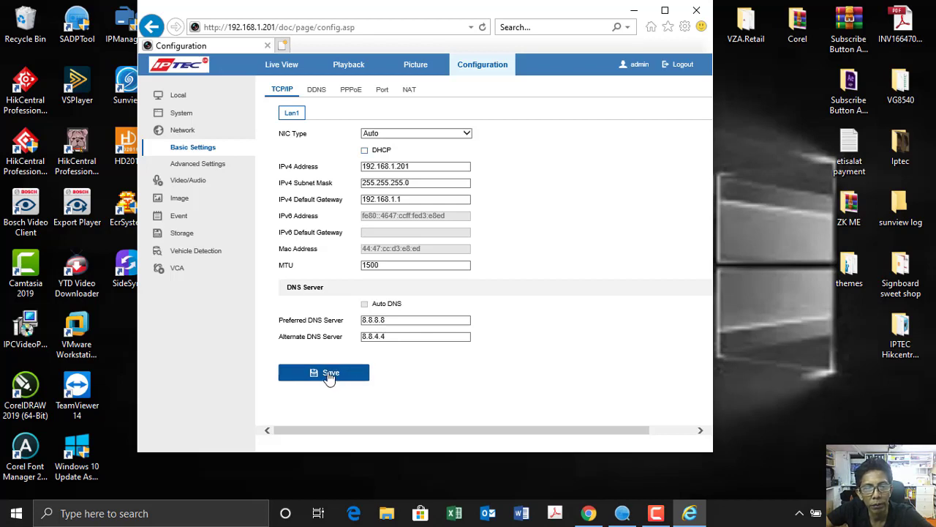
pyautogui.click(317, 92)
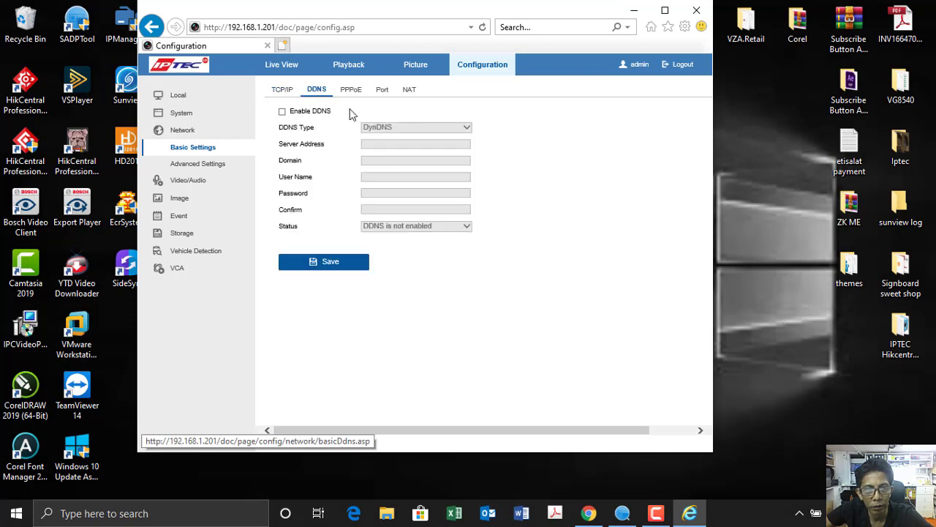
pyautogui.click(282, 112)
pyautogui.click(385, 128)
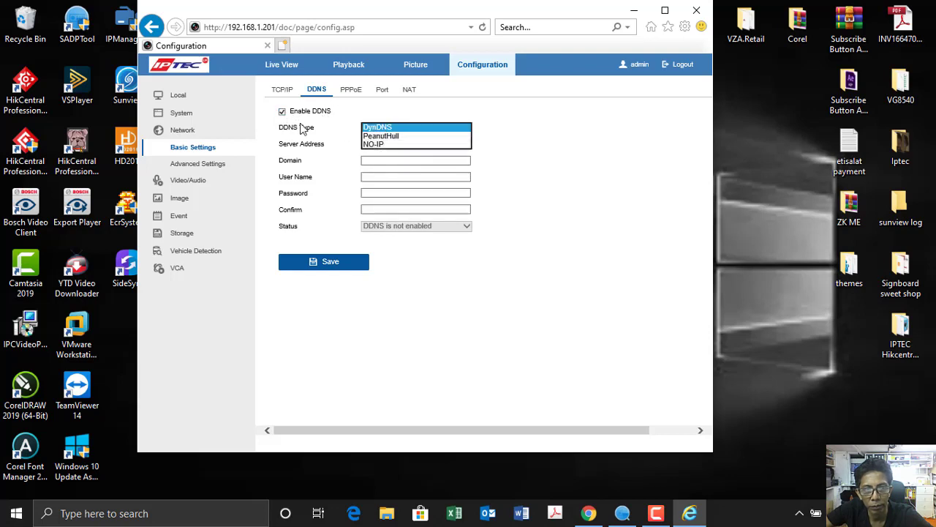
pyautogui.click(282, 112)
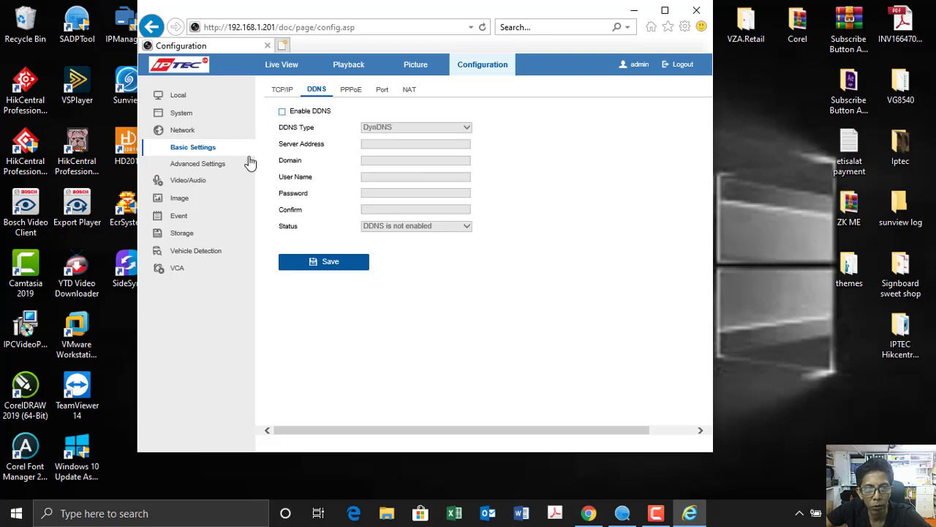
# Enable Guarding Vision under Network Advanced Settings > Platform Access.
pyautogui.click(213, 167)
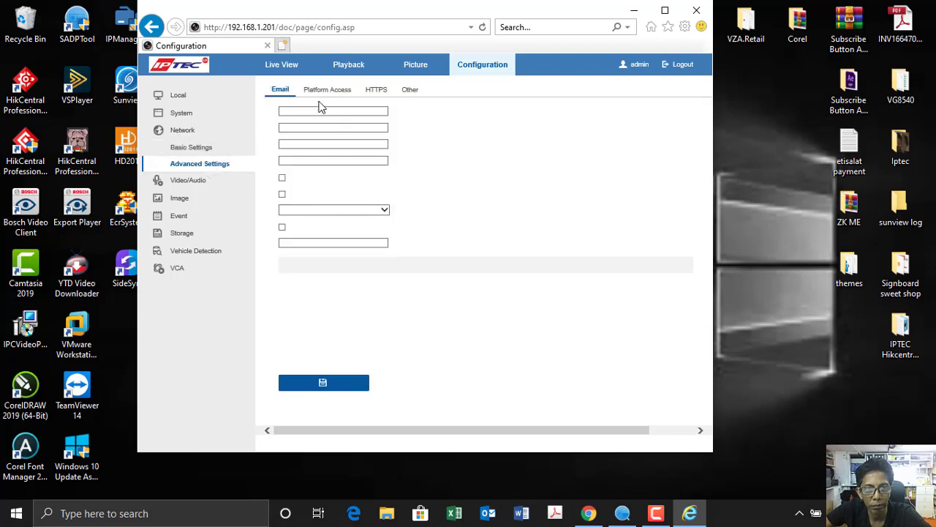
pyautogui.click(327, 93)
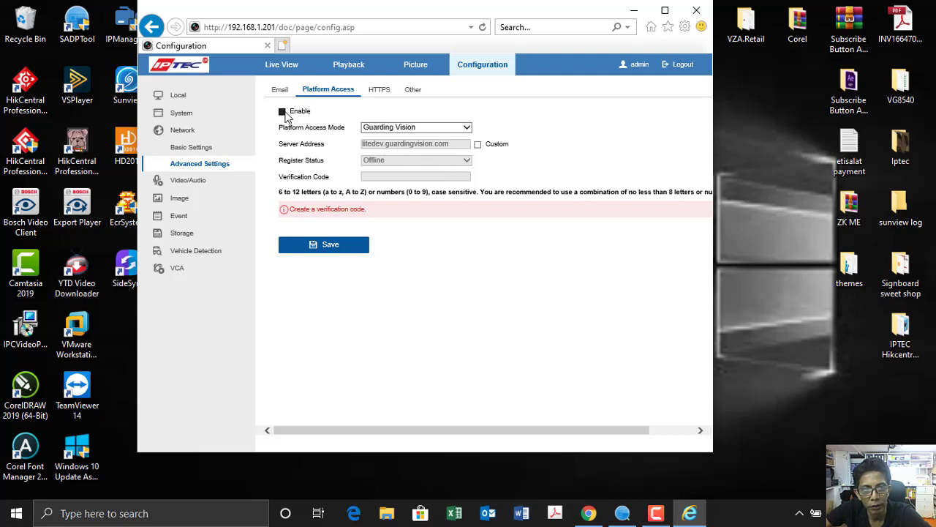
pyautogui.click(284, 114)
# Set and confirm a new verification code, then save the platform access settings.
pyautogui.click(396, 249)
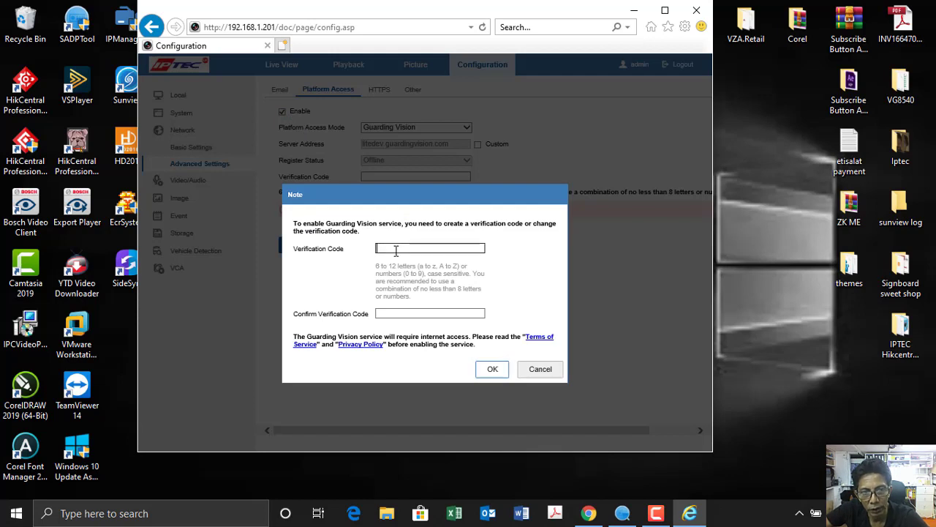
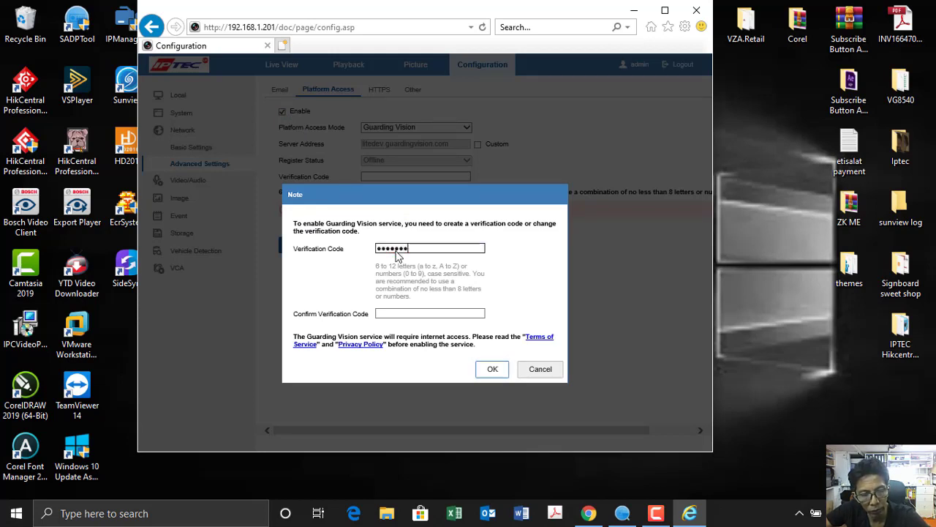
pyautogui.click(413, 313)
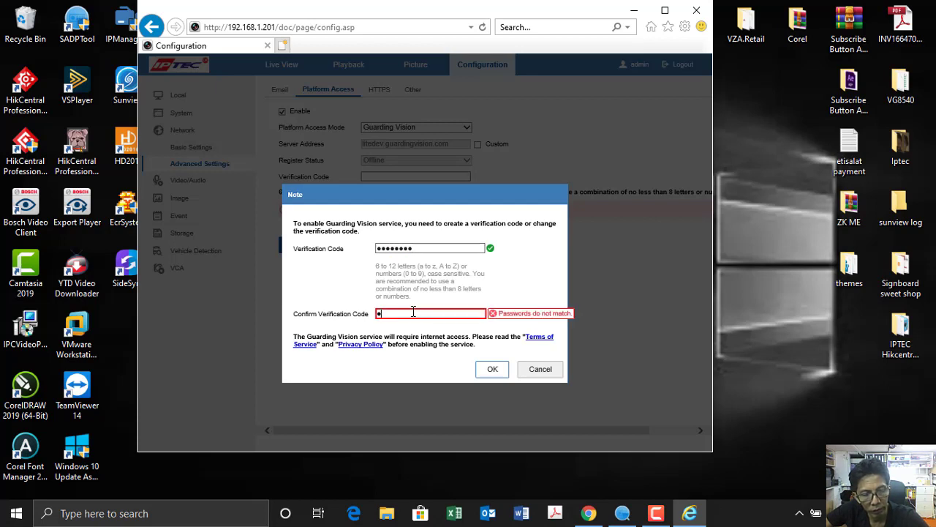
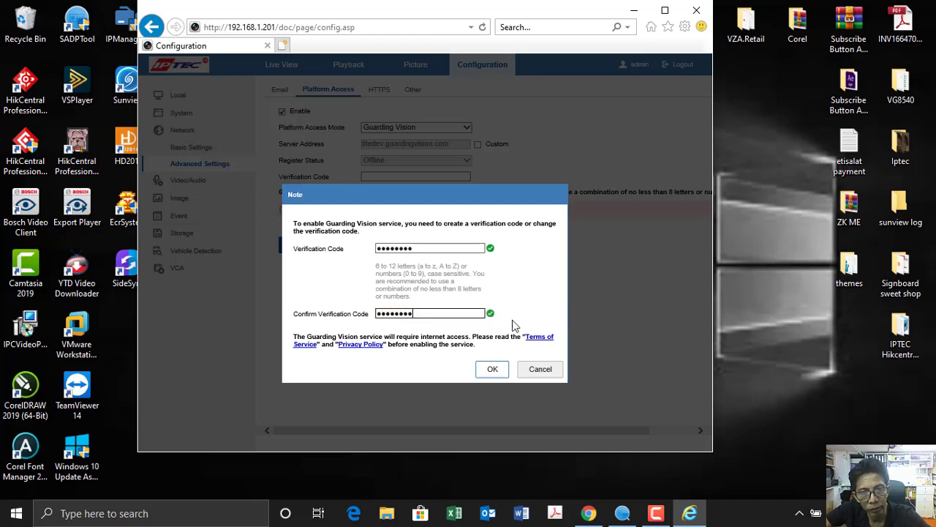
pyautogui.click(502, 373)
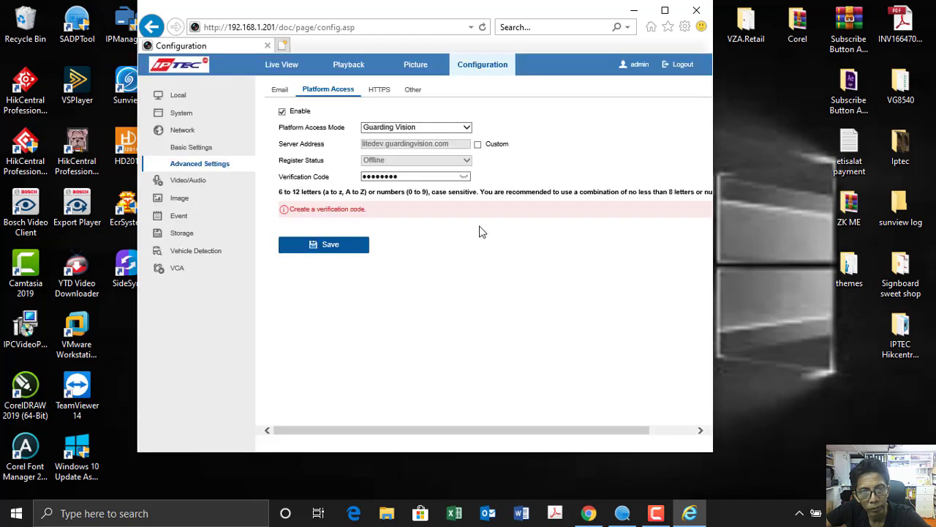
pyautogui.click(464, 179)
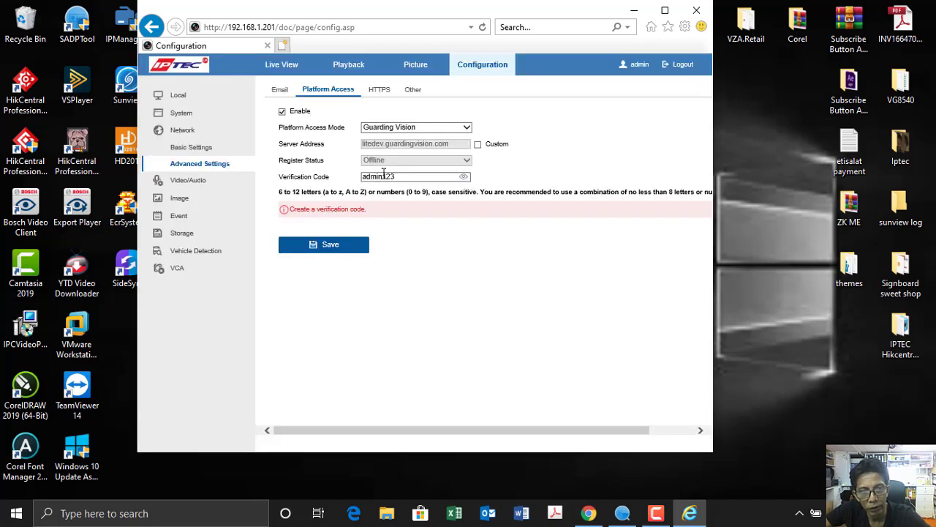
pyautogui.click(356, 250)
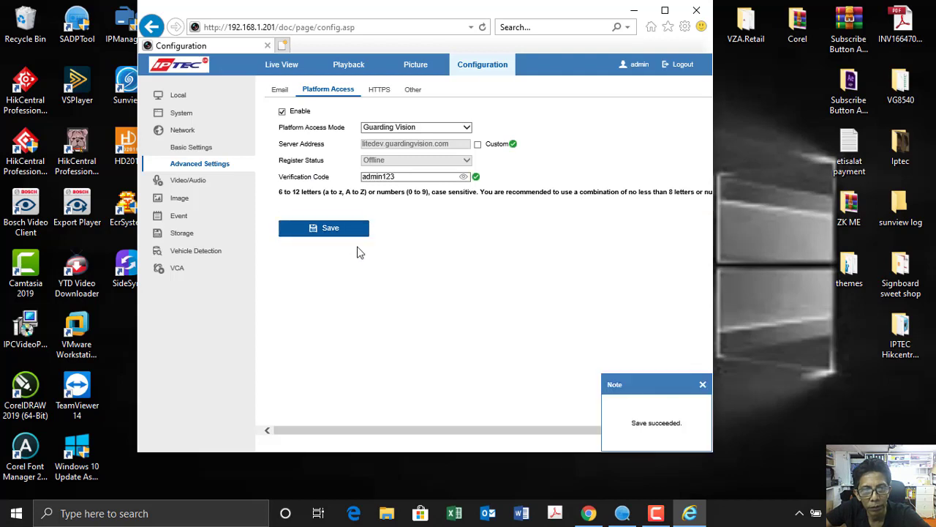
# Recheck the Platform Access page, then show the System Basic Information page.
pyautogui.click(210, 149)
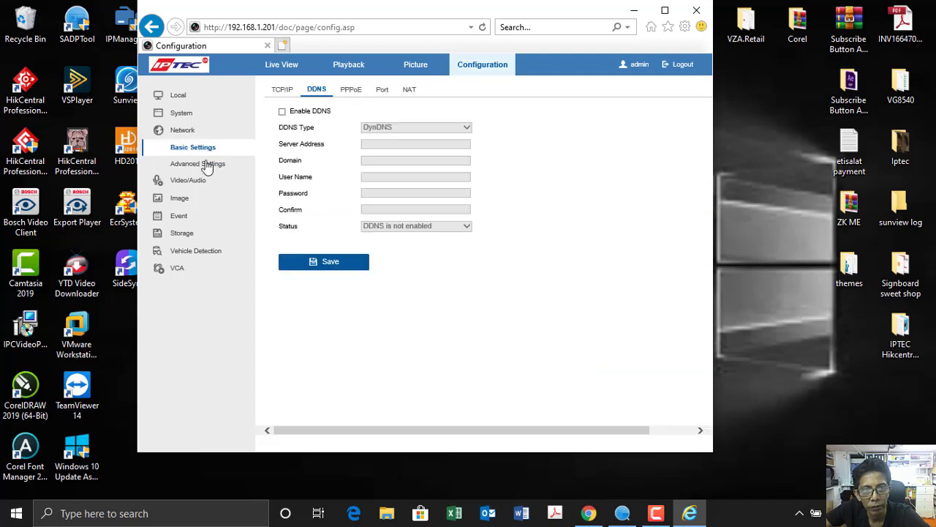
pyautogui.click(209, 162)
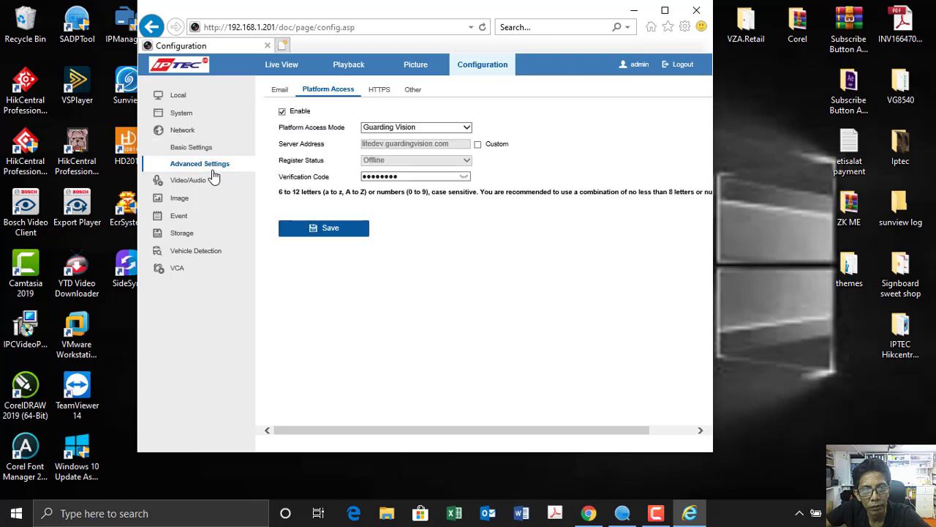
pyautogui.click(208, 149)
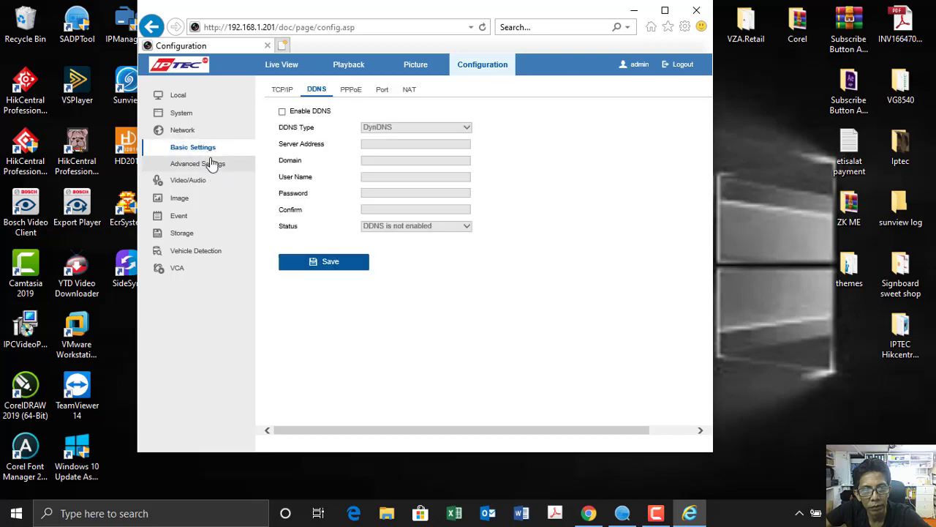
pyautogui.click(211, 163)
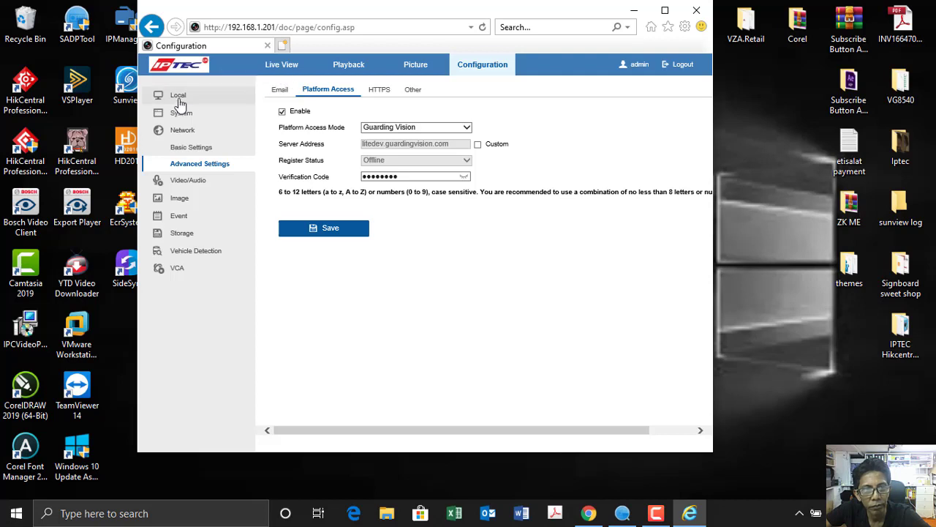
pyautogui.click(194, 114)
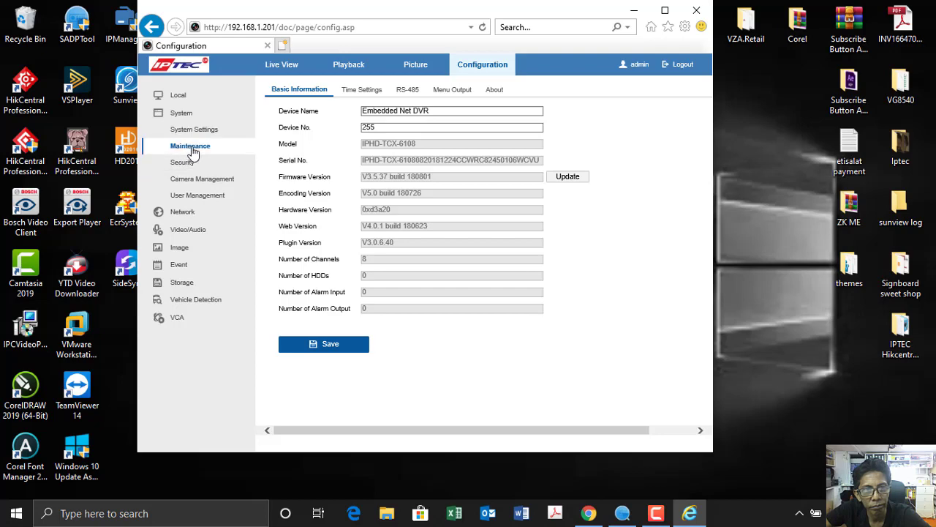
# Reboot the DVR from System Maintenance, then enter the admin username on the login page.
pyautogui.click(190, 146)
pyautogui.click(304, 133)
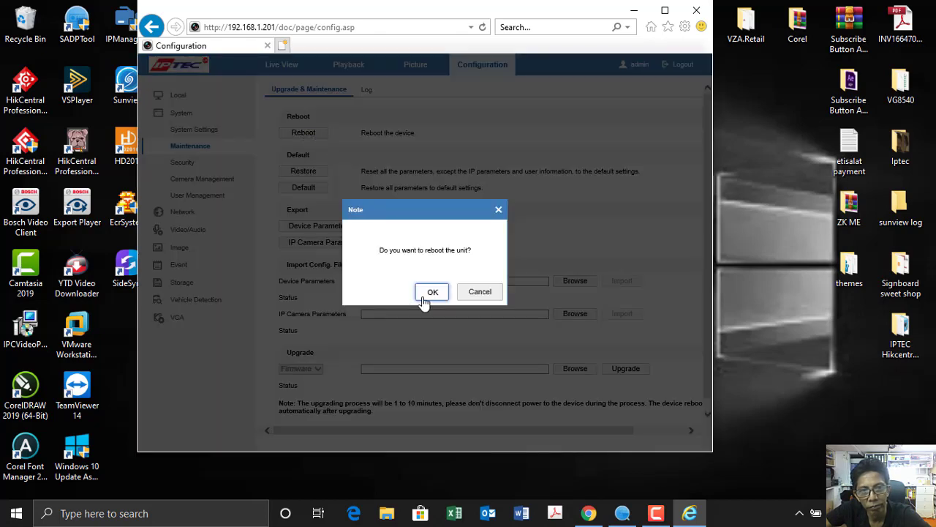
pyautogui.click(432, 292)
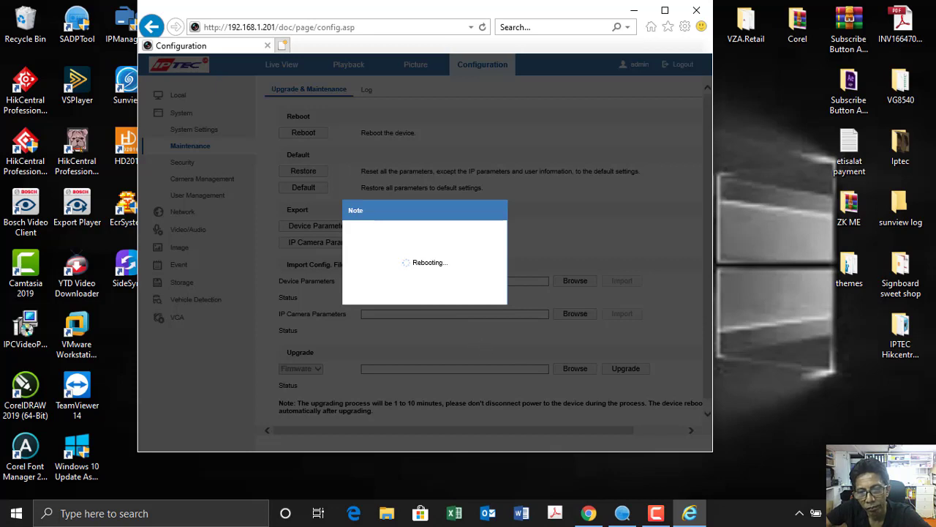
pyautogui.click(661, 516)
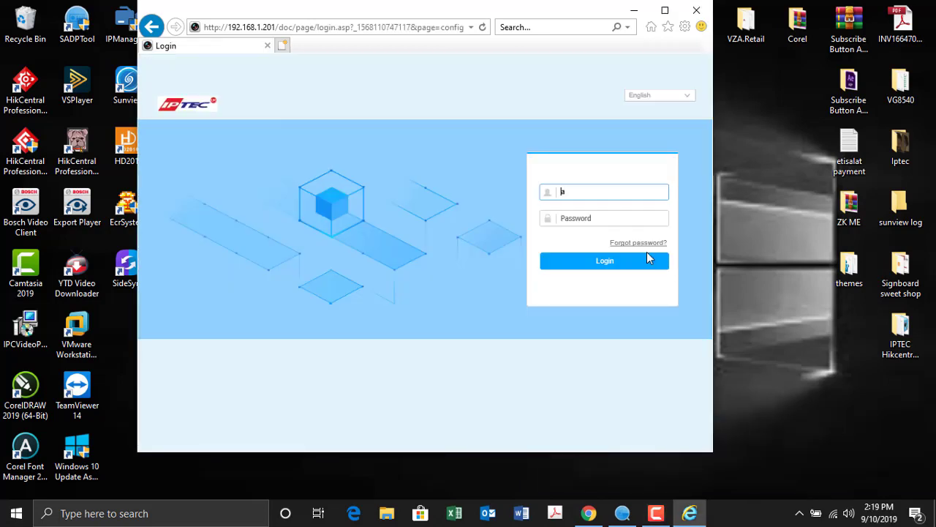
pyautogui.write('dmin')
pyautogui.click(578, 222)
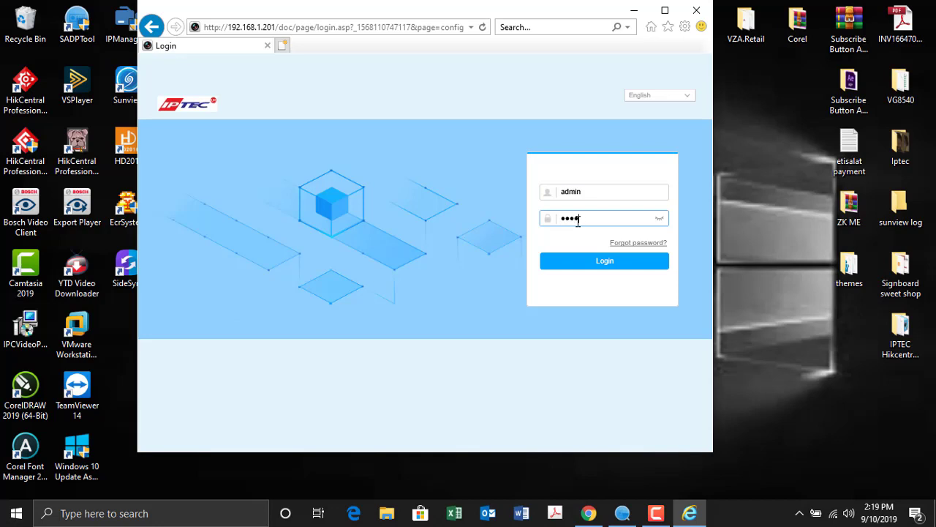
# Log back in and confirm Platform Access shows Register Status Online.
pyautogui.click(603, 265)
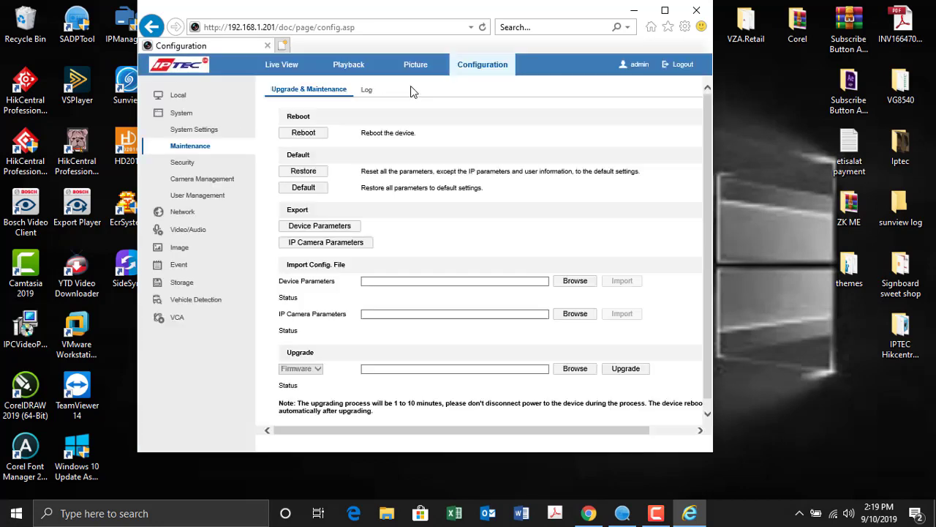
pyautogui.click(183, 211)
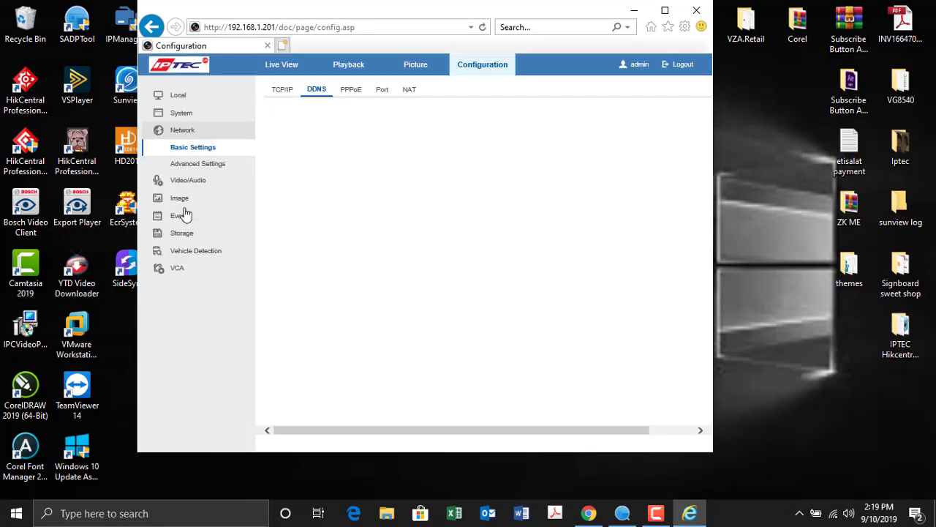
pyautogui.click(190, 166)
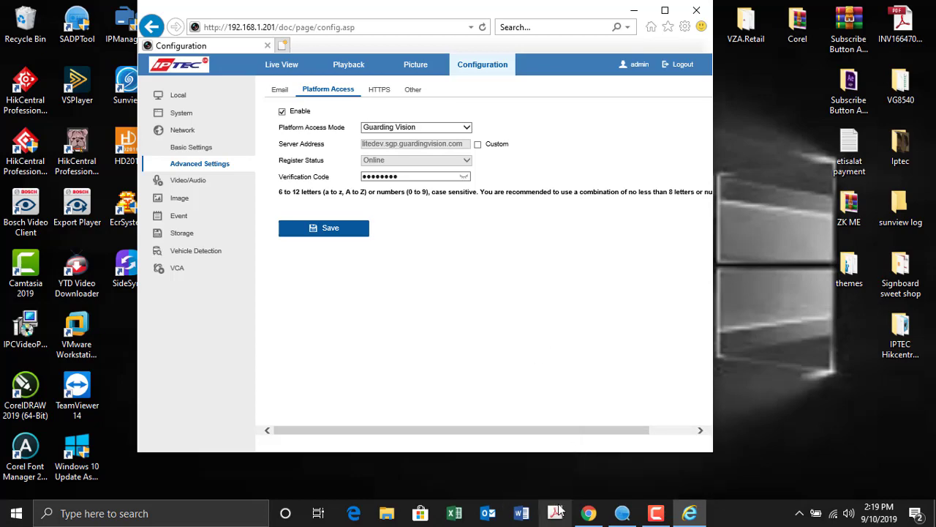
pyautogui.click(598, 514)
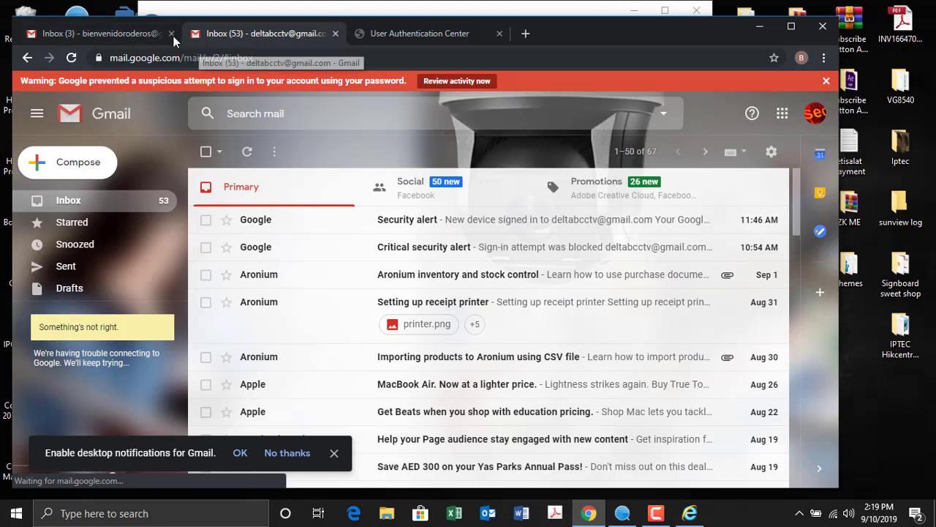
pyautogui.click(130, 30)
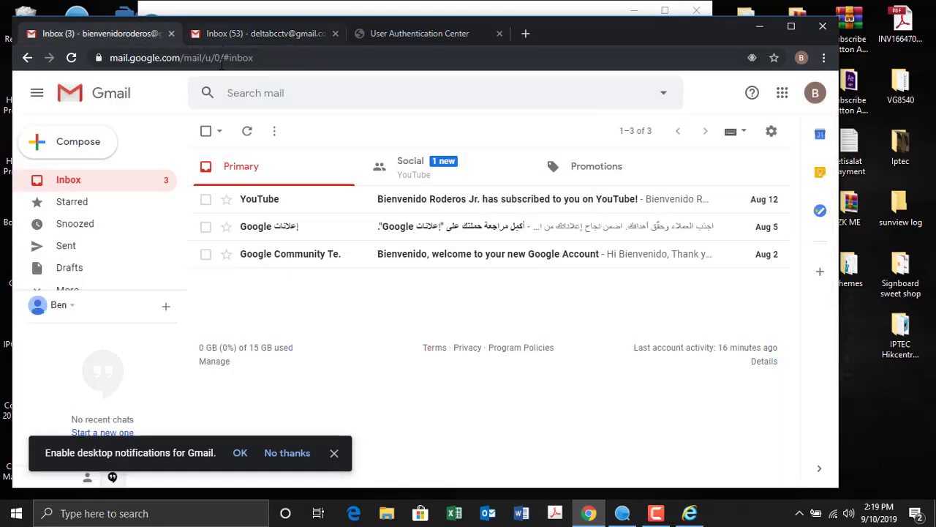
pyautogui.click(381, 36)
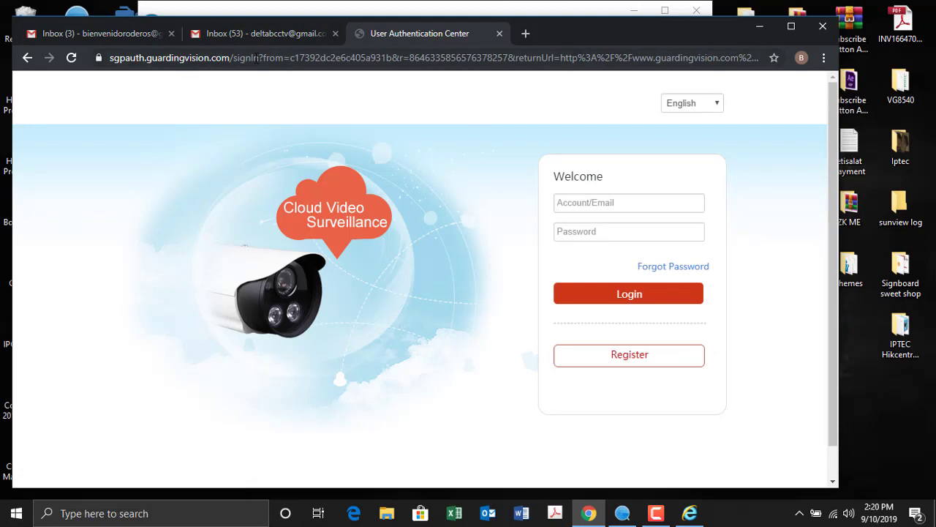
pyautogui.click(179, 58)
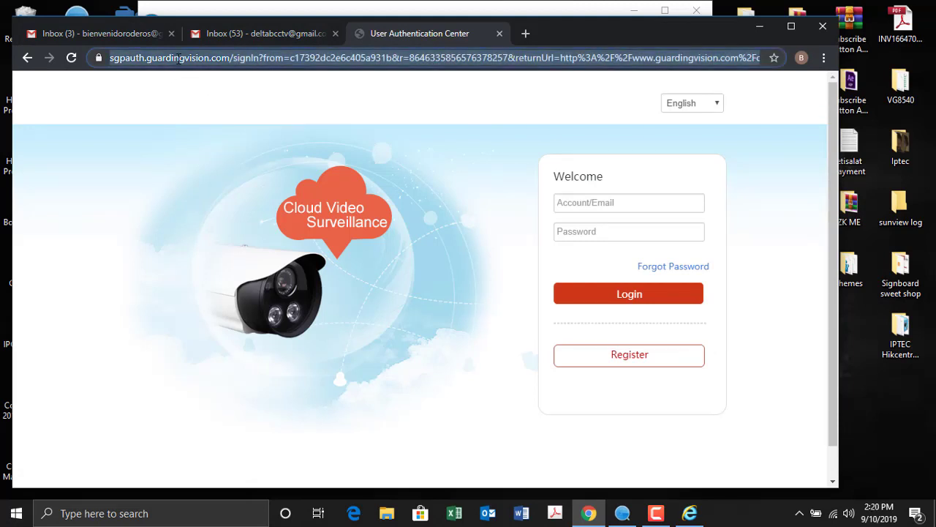
pyautogui.write('www')
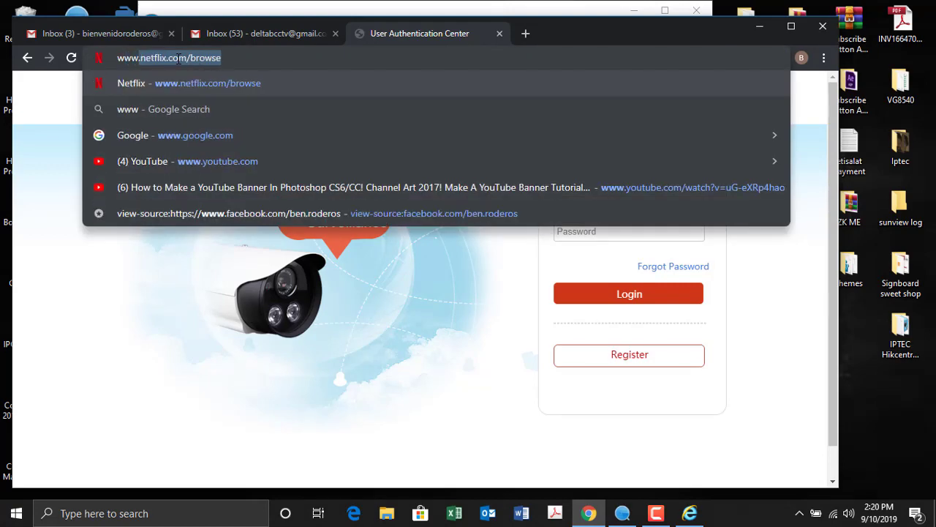
pyautogui.write('.guardingvision.com')
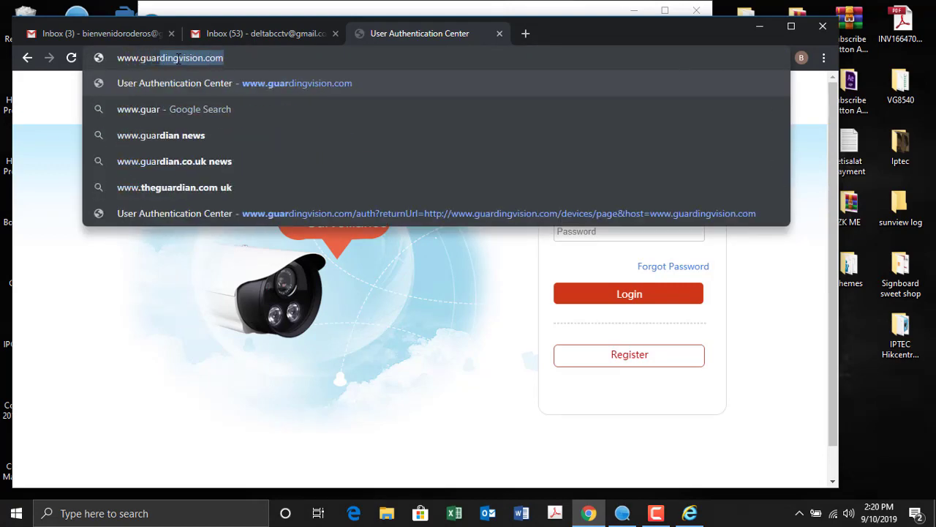
pyautogui.press('Return')
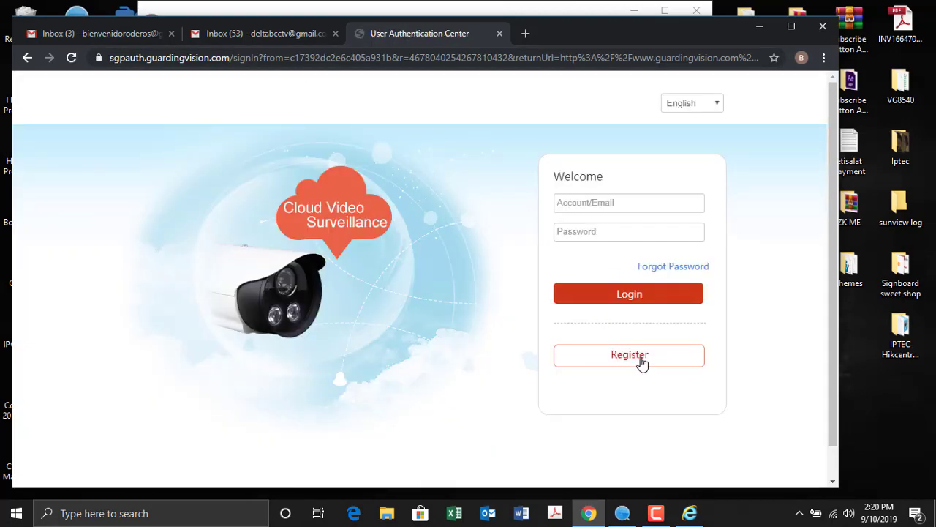
# Open the Guarding Vision User Register form and enter the new account's user name.
pyautogui.click(641, 357)
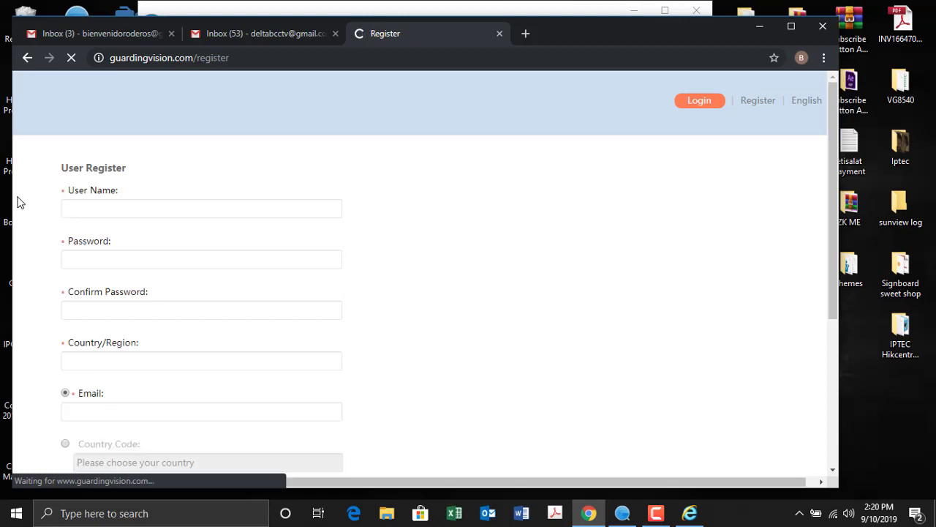
pyautogui.click(89, 206)
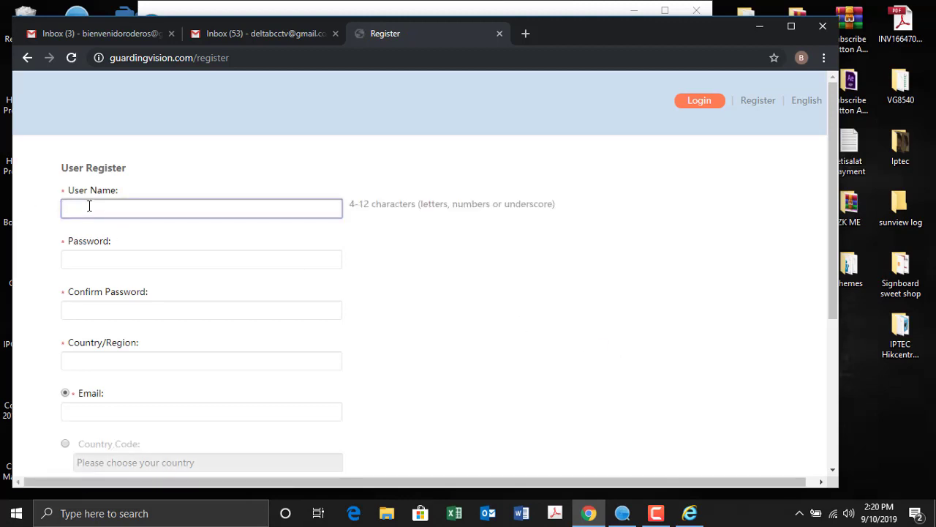
pyautogui.write('deltabc')
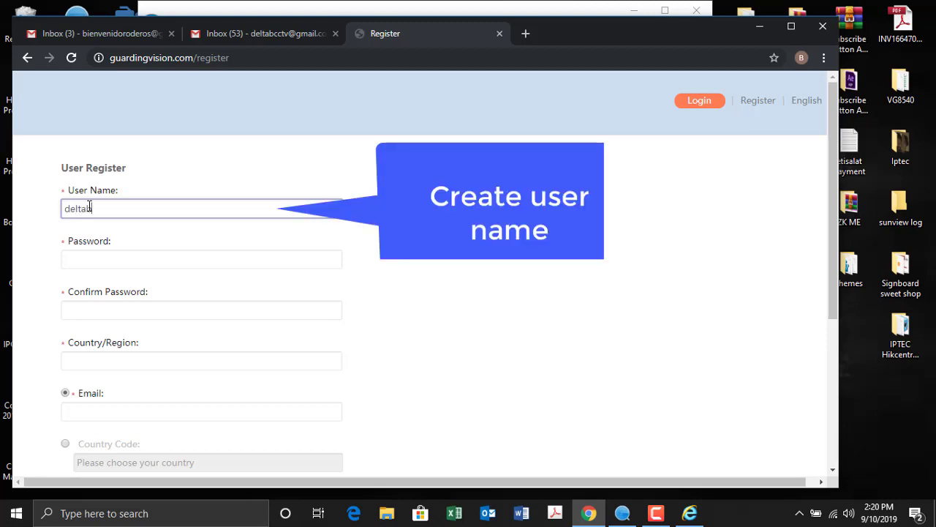
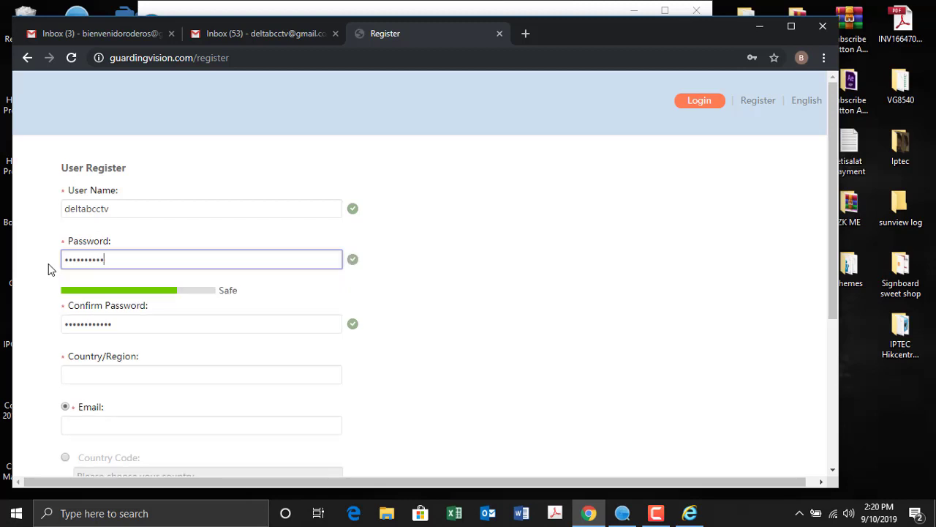
# Enter the registration user name and retype the confirmation password so it matches the password.
pyautogui.click(109, 324)
pyautogui.doubleClick(108, 324)
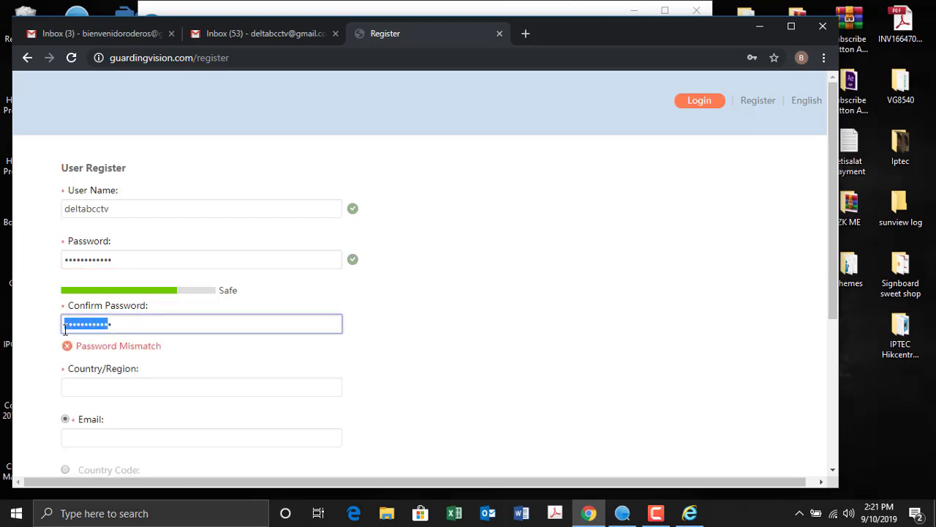
pyautogui.moveTo(125, 319); pyautogui.dragTo(46, 323)
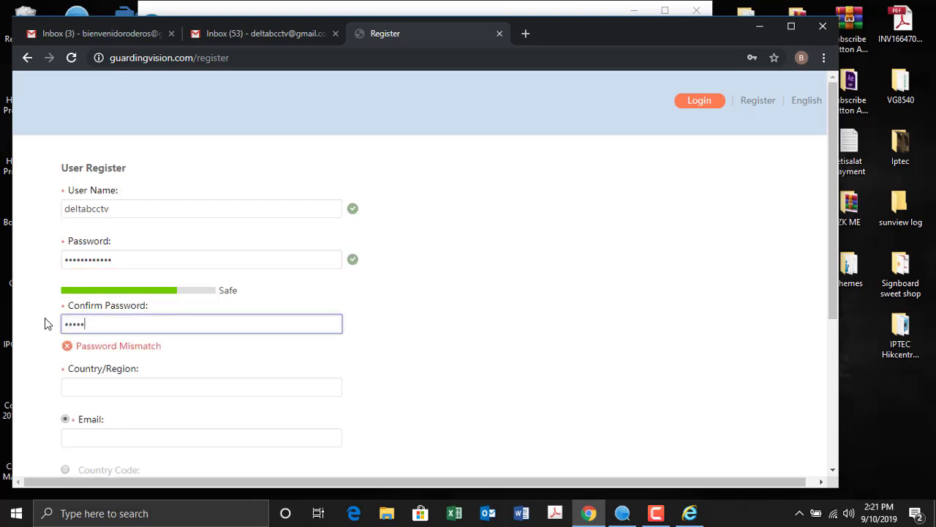
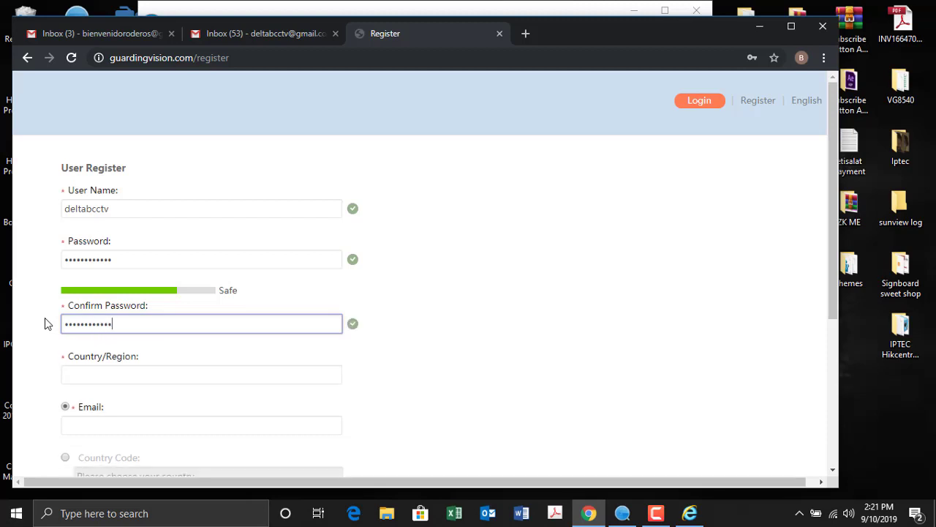
pyautogui.click(95, 377)
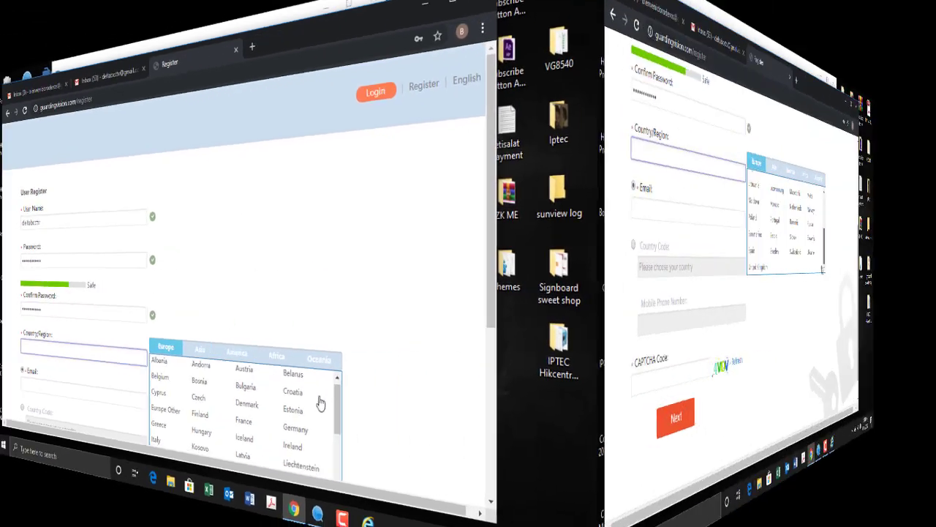
# Choose United Arab Emirates from the Asia list as the country/region.
pyautogui.scroll(3, 713, 232)
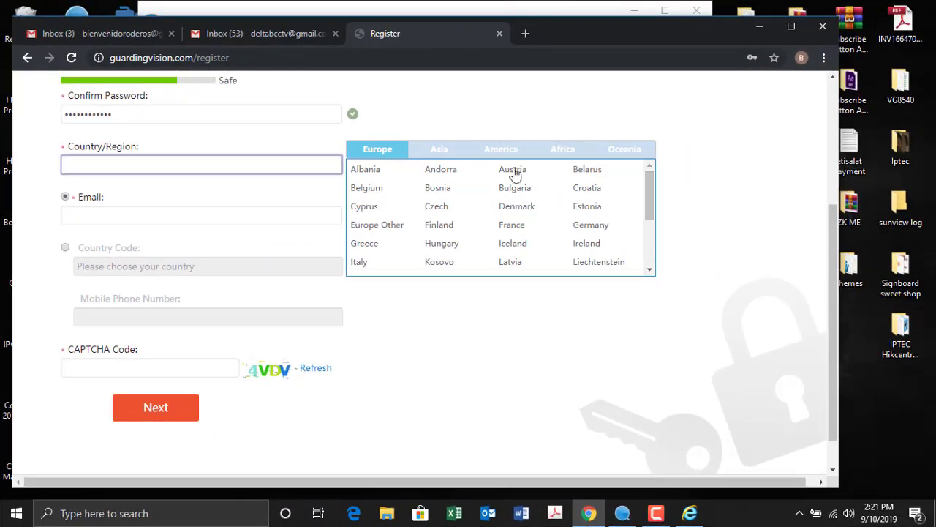
pyautogui.click(442, 154)
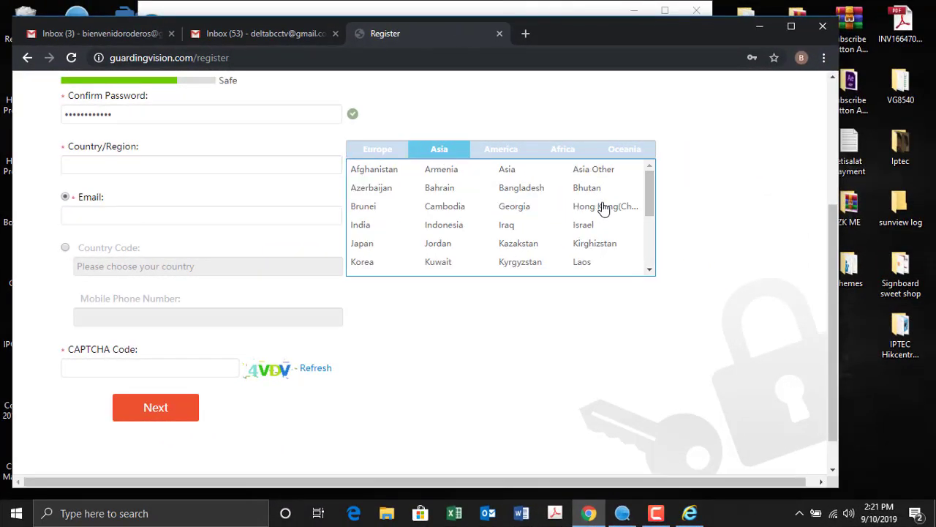
pyautogui.moveTo(655, 210); pyautogui.dragTo(655, 267)
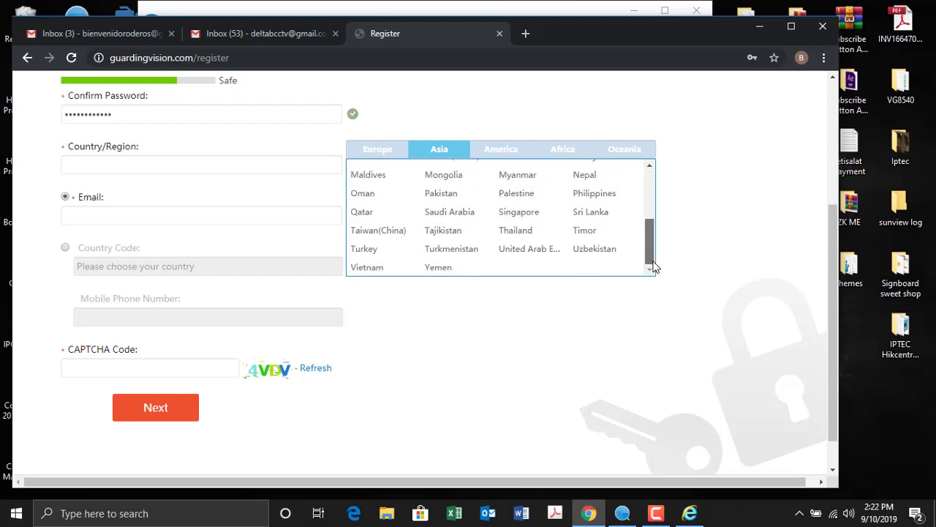
pyautogui.click(532, 253)
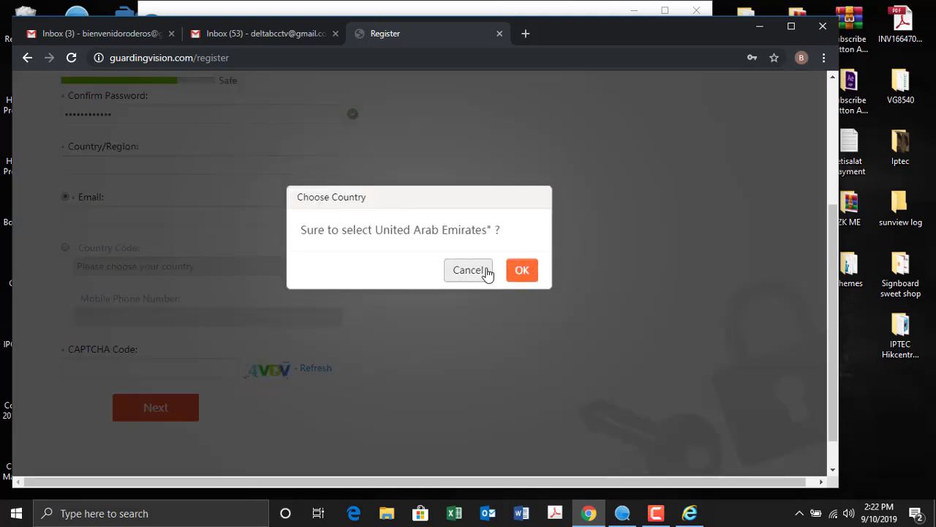
pyautogui.click(522, 271)
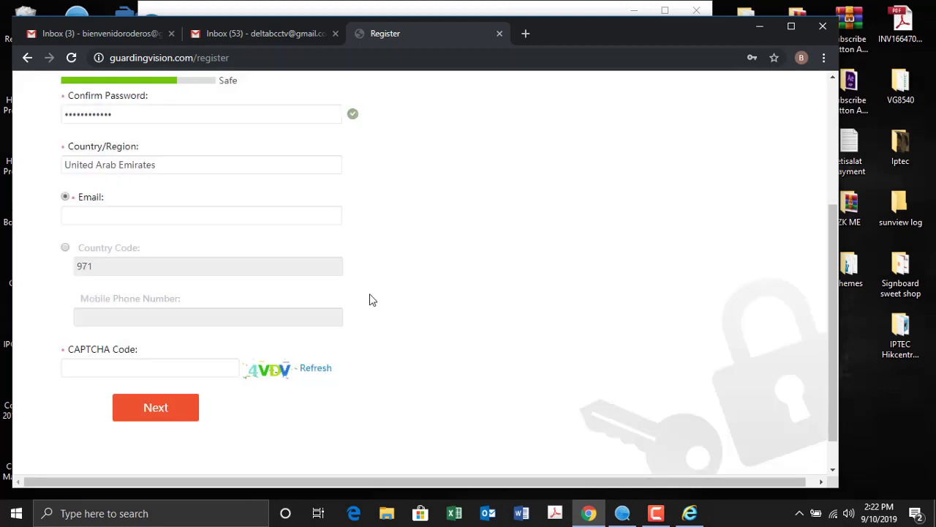
# Fill in the email address and the CAPTCHA code, then submit the registration.
pyautogui.click(156, 217)
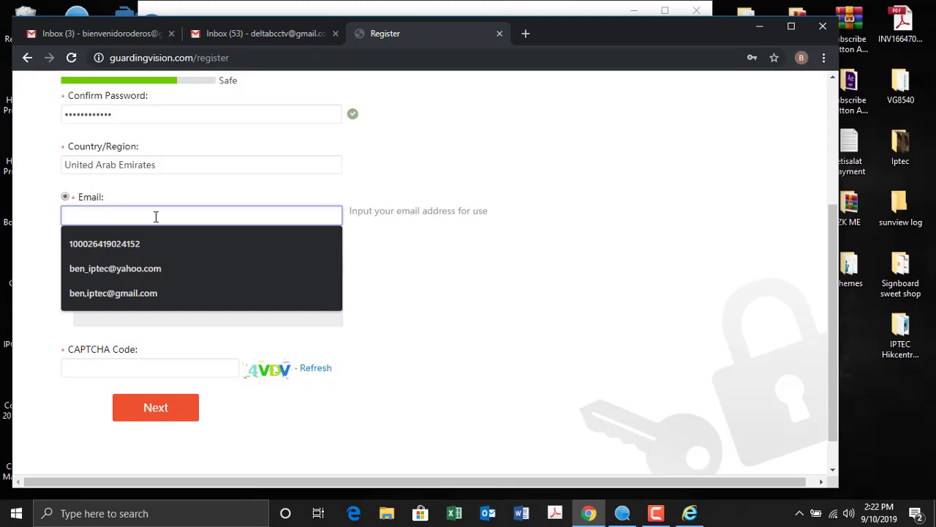
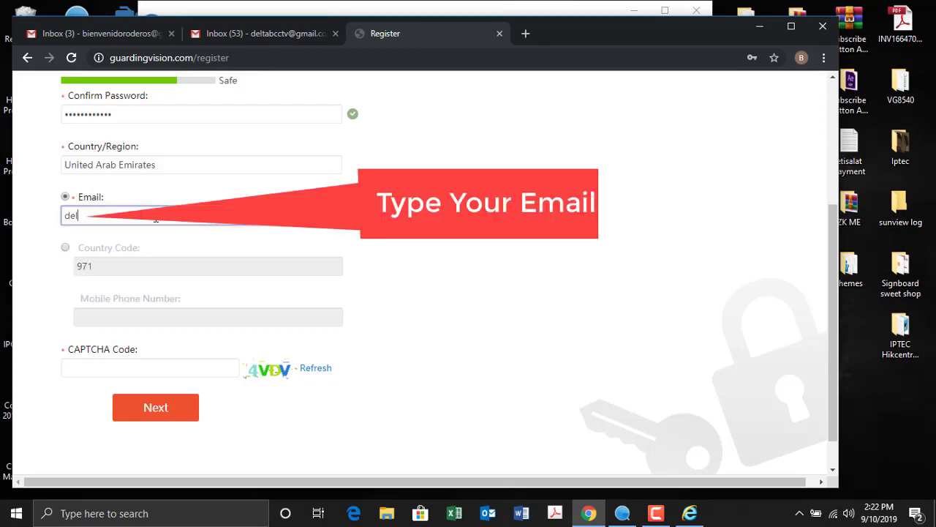
pyautogui.click(139, 372)
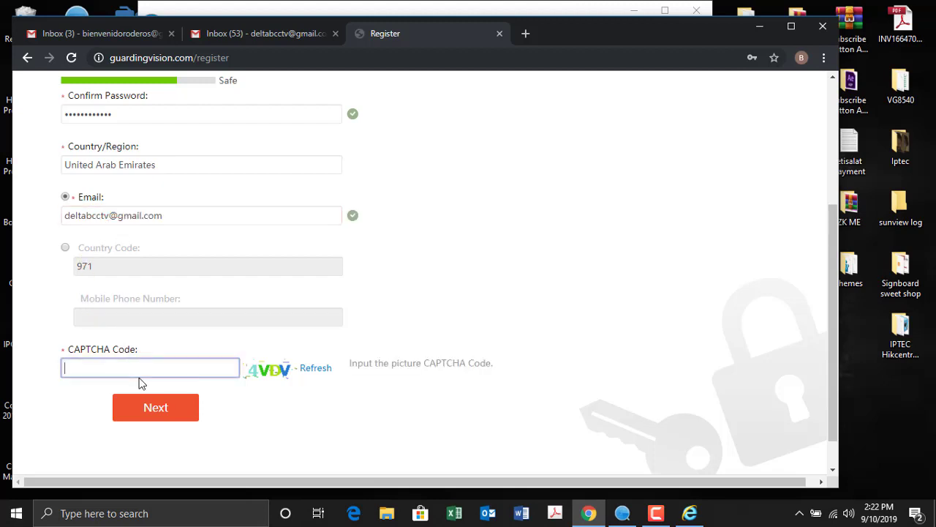
pyautogui.write('4')
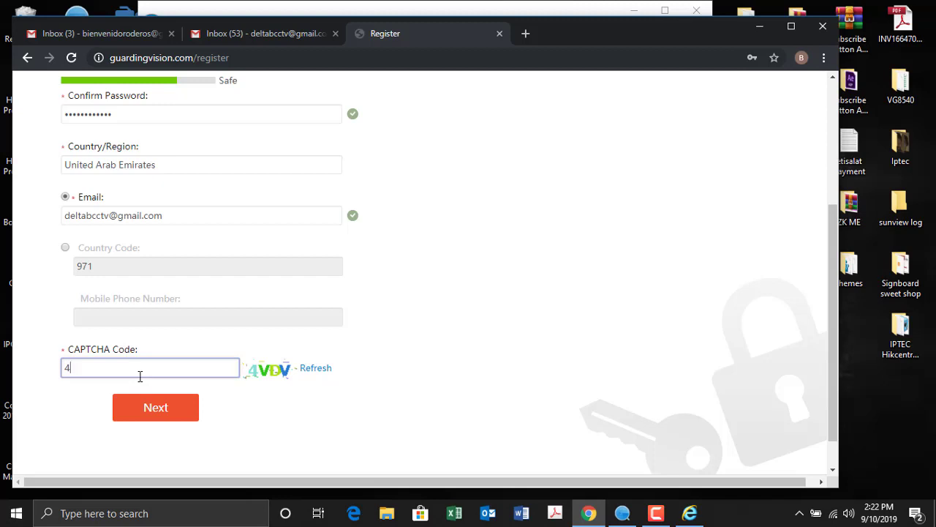
pyautogui.write('VDV')
pyautogui.click(155, 408)
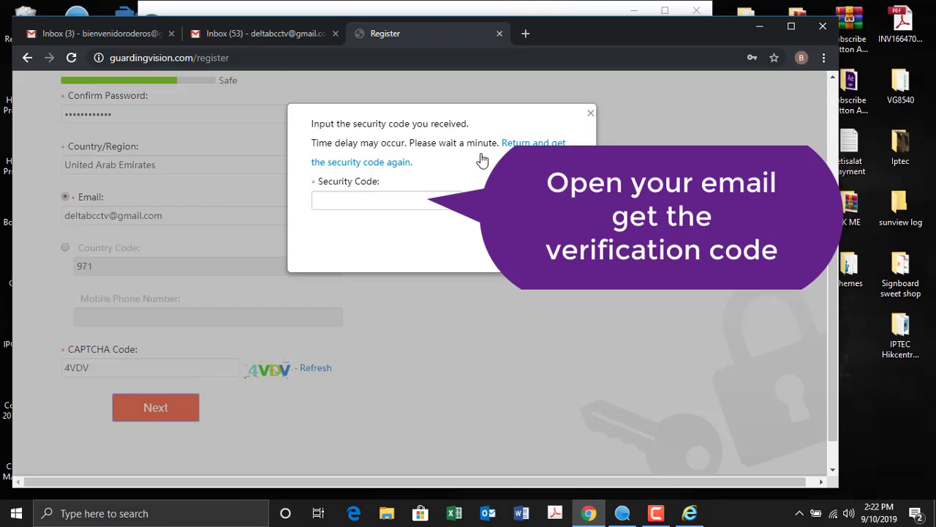
# Open the Guarding Vision 'Verification Code' email in the refreshed Gmail inbox.
pyautogui.click(227, 36)
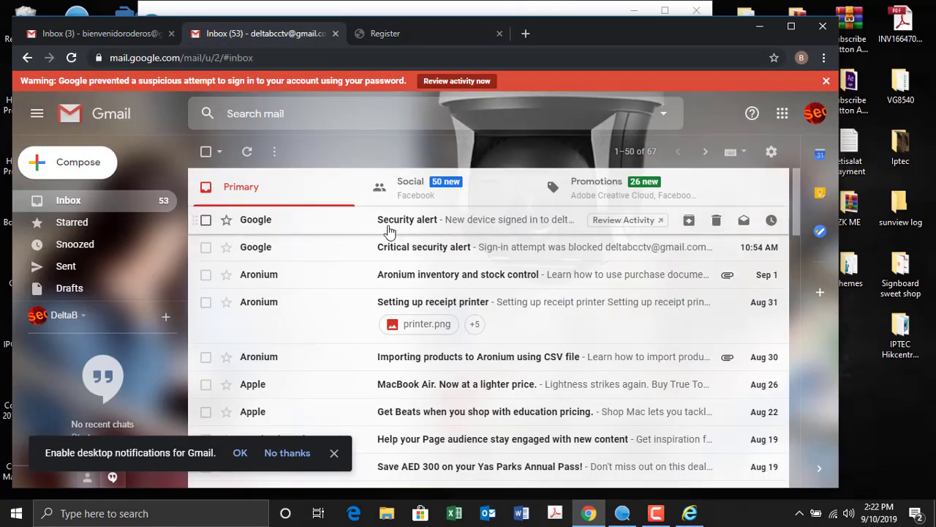
pyautogui.click(109, 203)
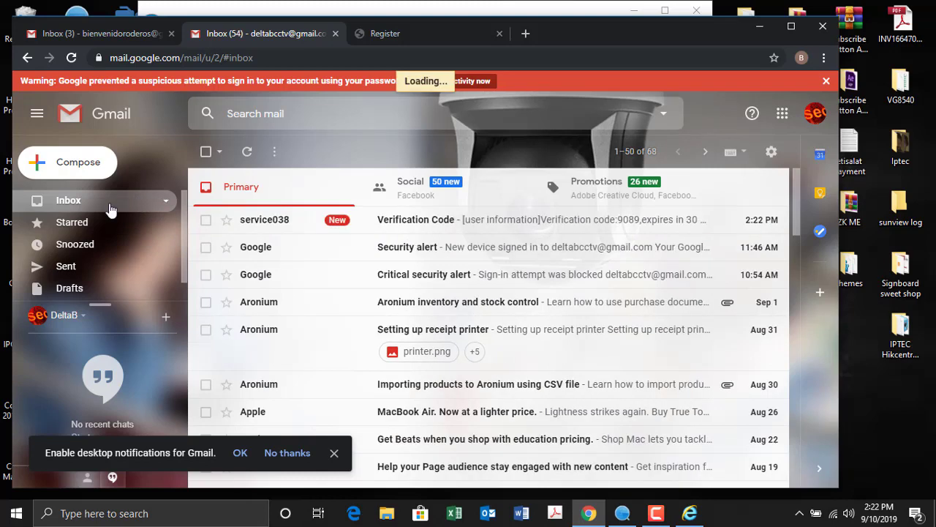
pyautogui.click(410, 224)
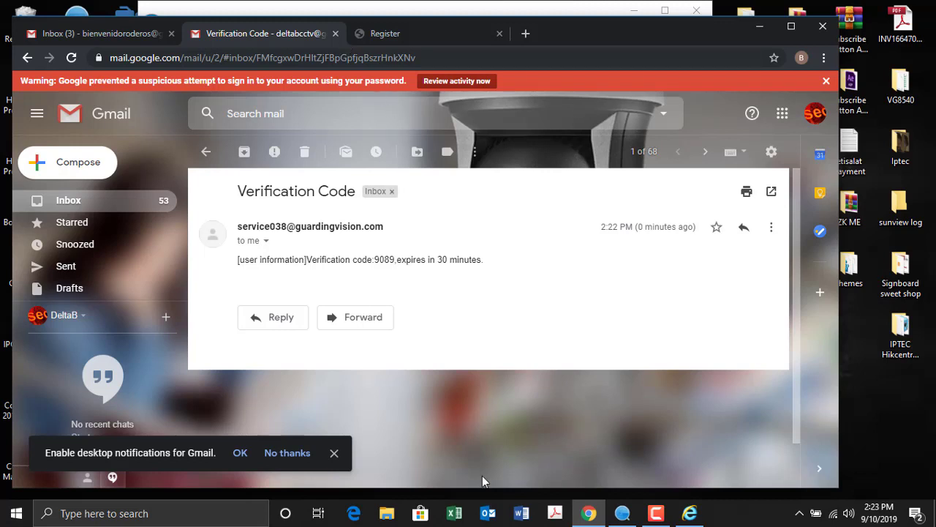
# Complete registration with the emailed security code, decline saving the password, and open Device Management.
pyautogui.click(407, 38)
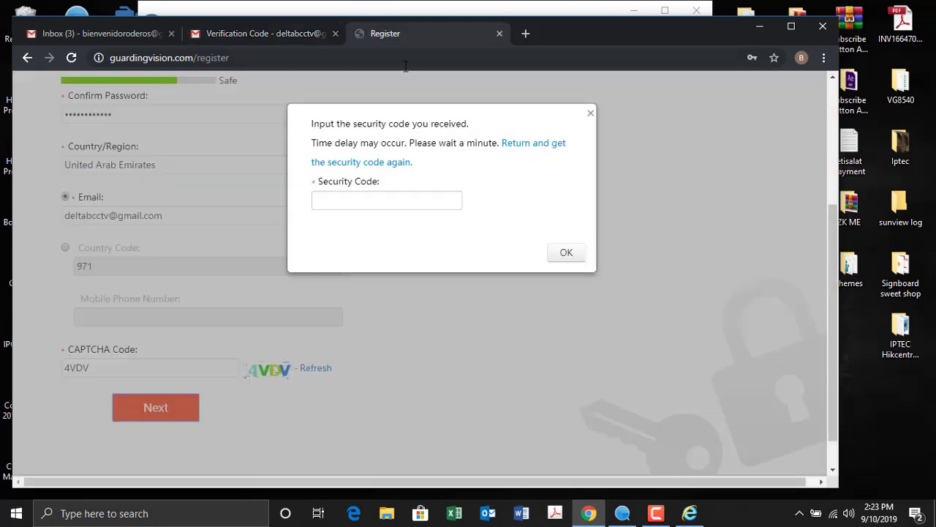
pyautogui.click(382, 201)
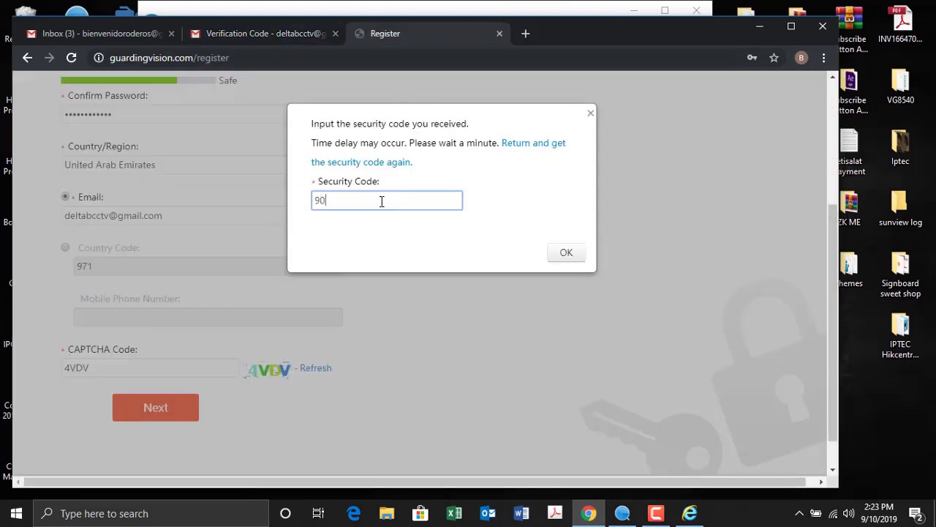
pyautogui.click(560, 254)
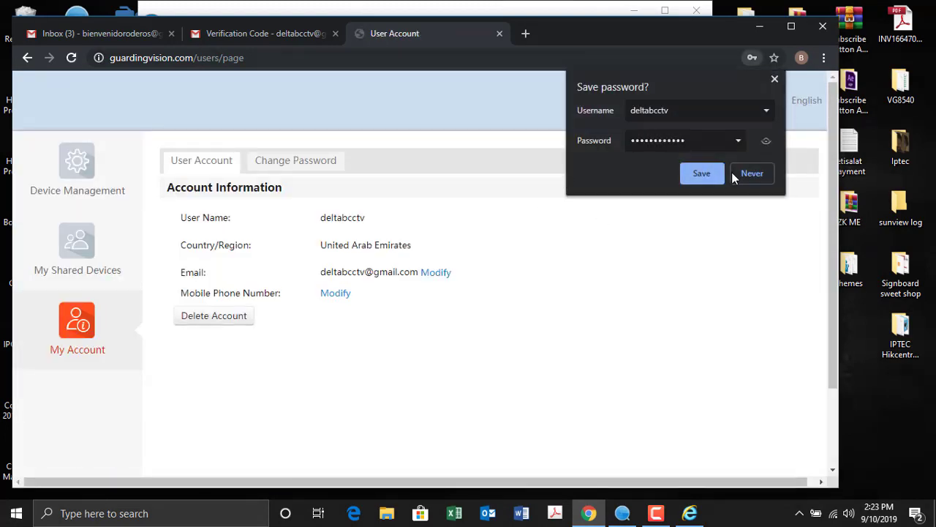
pyautogui.click(752, 173)
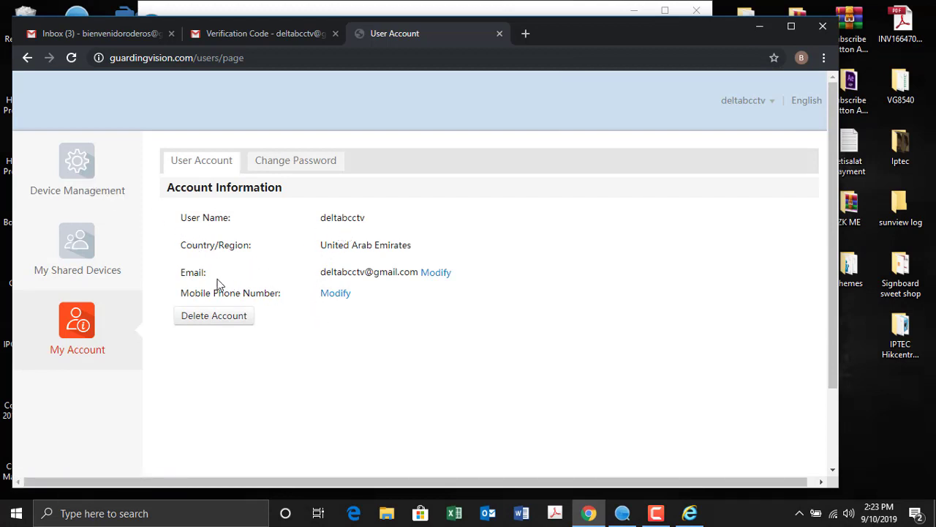
pyautogui.click(86, 168)
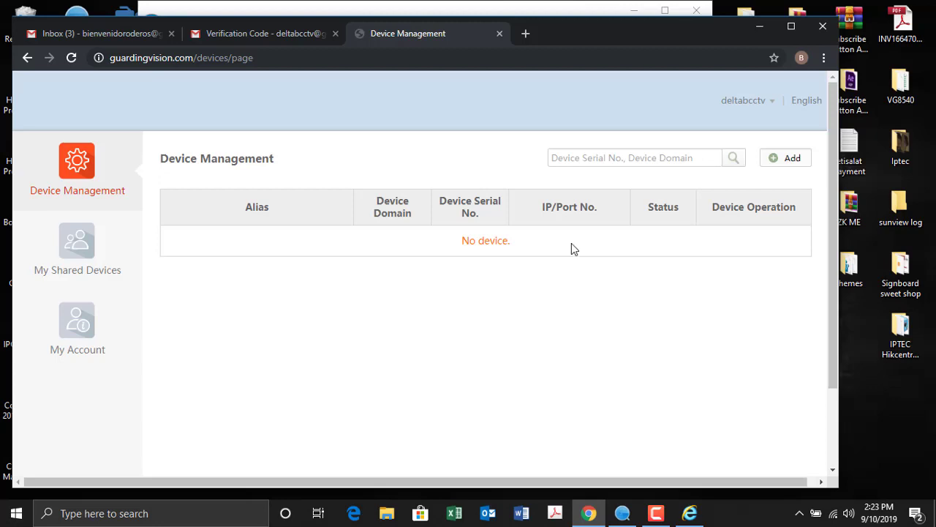
# Show the DVR's System Settings basic information and select part of its serial number.
pyautogui.click(760, 28)
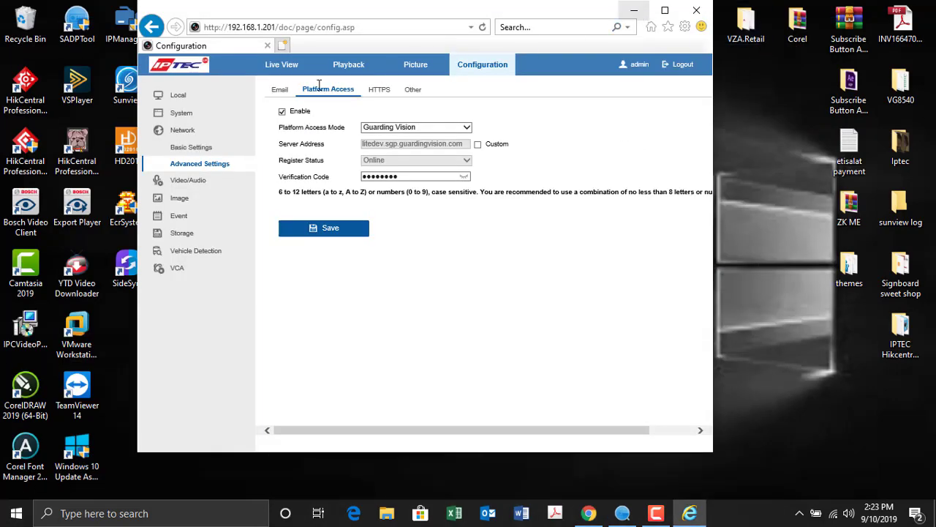
pyautogui.click(185, 115)
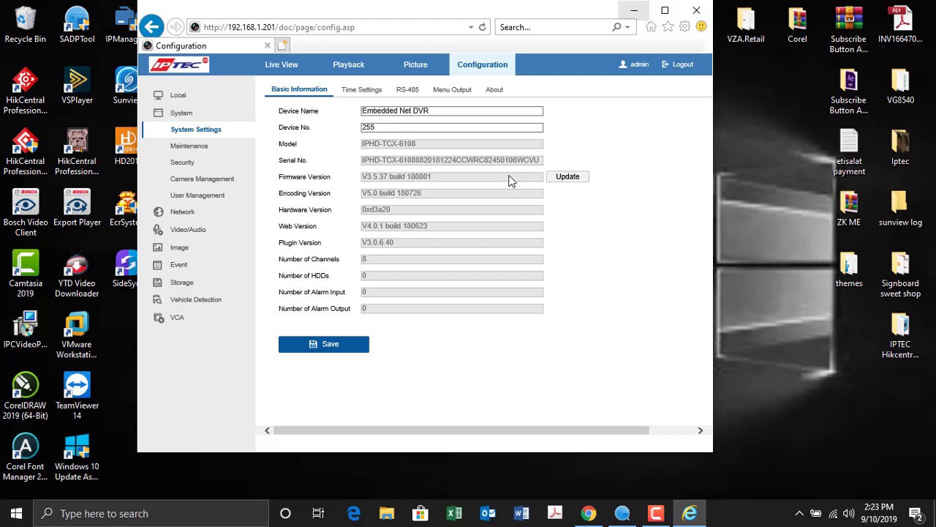
pyautogui.moveTo(516, 161); pyautogui.dragTo(480, 162)
pyautogui.click(68, 512)
# Open a new Notepad window beside the DVR page, type C82450106 and copy it.
pyautogui.write('n')
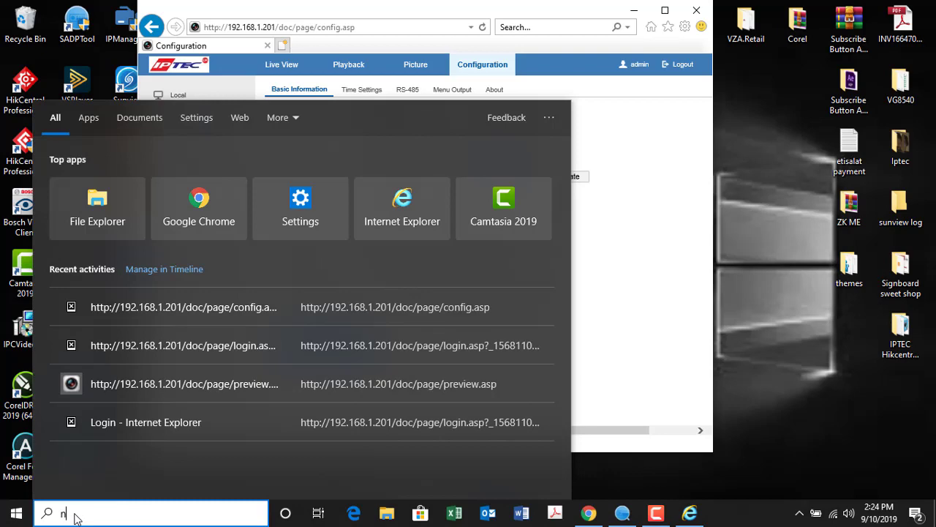
pyautogui.write('ote')
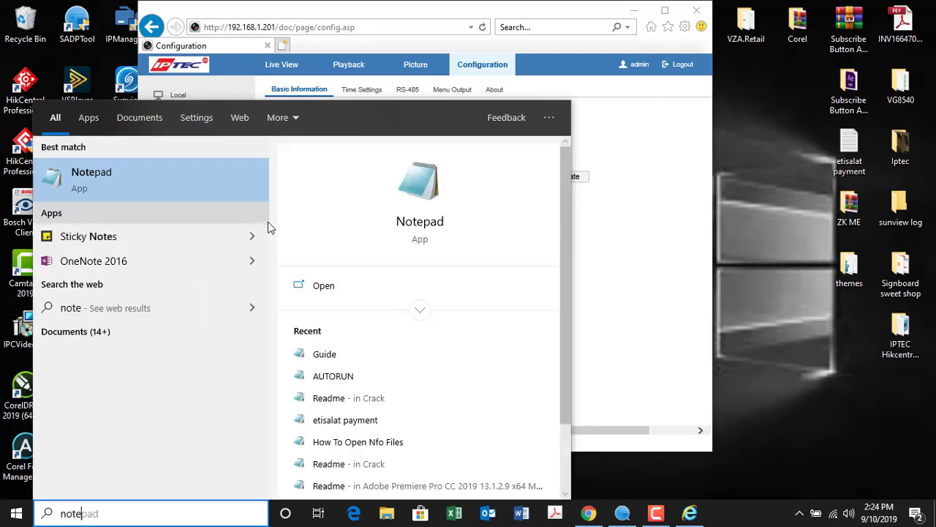
pyautogui.click(157, 198)
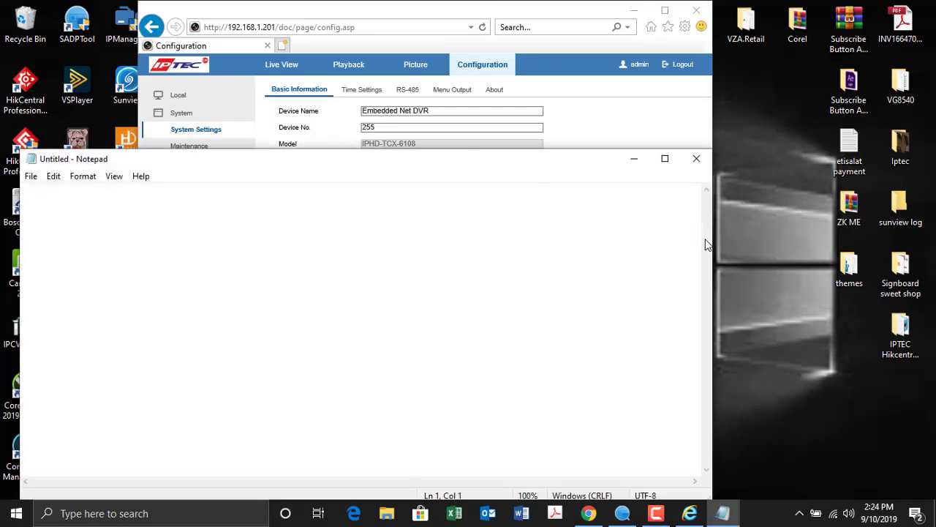
pyautogui.moveTo(708, 245); pyautogui.dragTo(277, 212)
pyautogui.moveTo(143, 162); pyautogui.dragTo(790, 121)
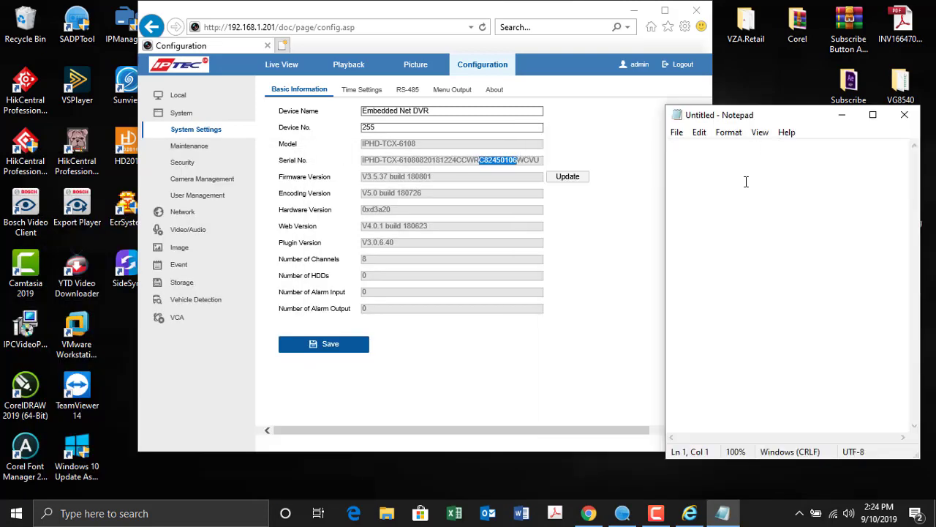
pyautogui.write('C')
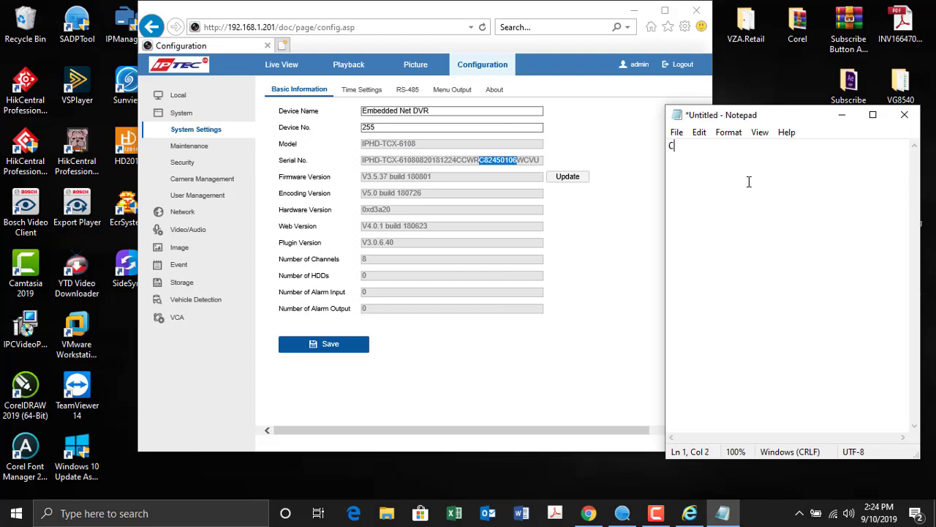
pyautogui.write('82450106')
pyautogui.moveTo(720, 147); pyautogui.dragTo(668, 146)
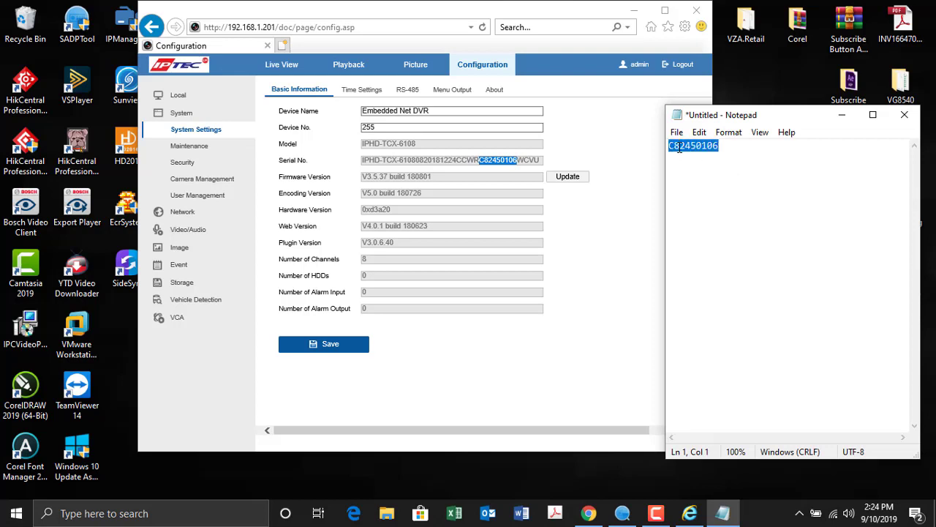
pyautogui.rightClick(679, 148)
pyautogui.click(708, 190)
# Search Add Device by the pasted serial C82450106 and pick the found IPHD-TCX-6108 DVR.
pyautogui.click(588, 513)
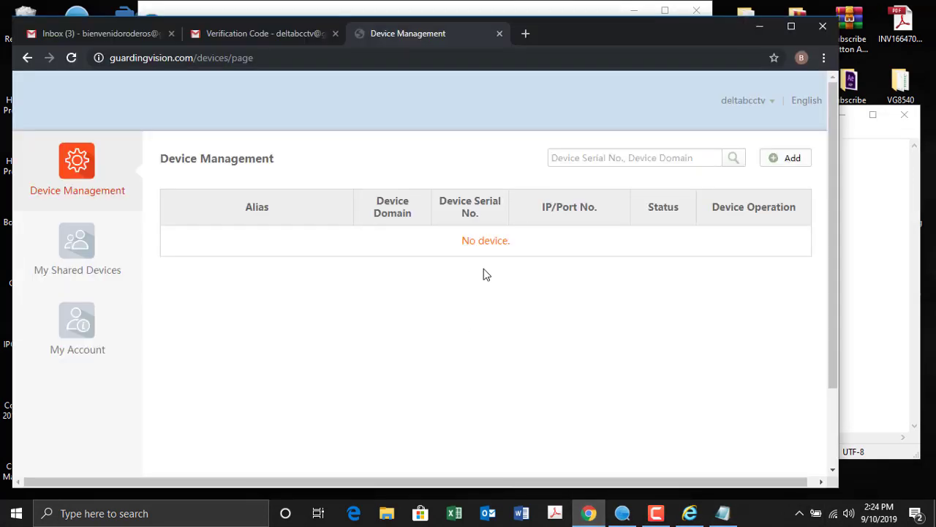
pyautogui.click(775, 161)
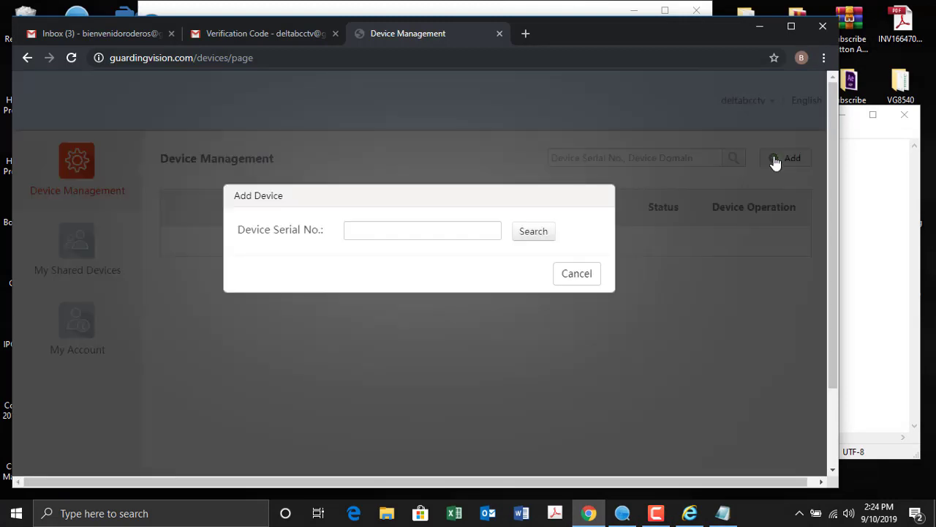
pyautogui.rightClick(366, 238)
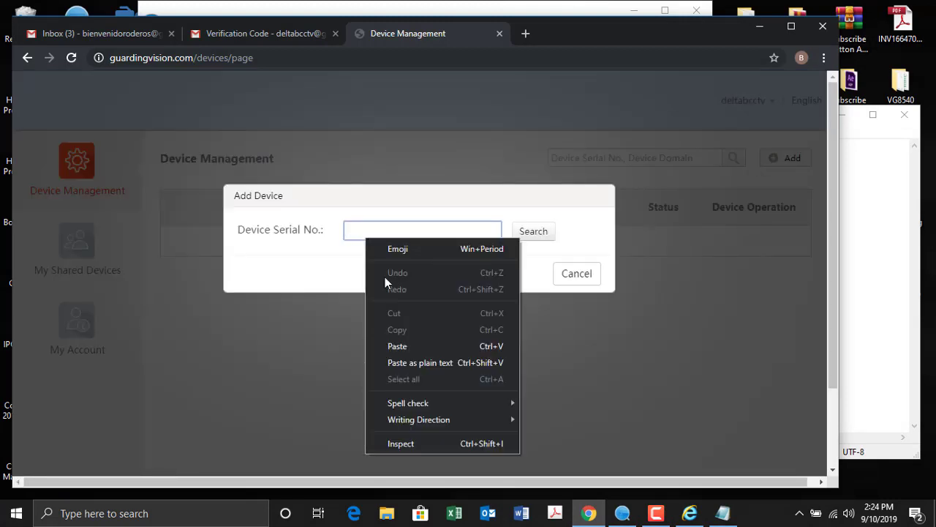
pyautogui.click(402, 346)
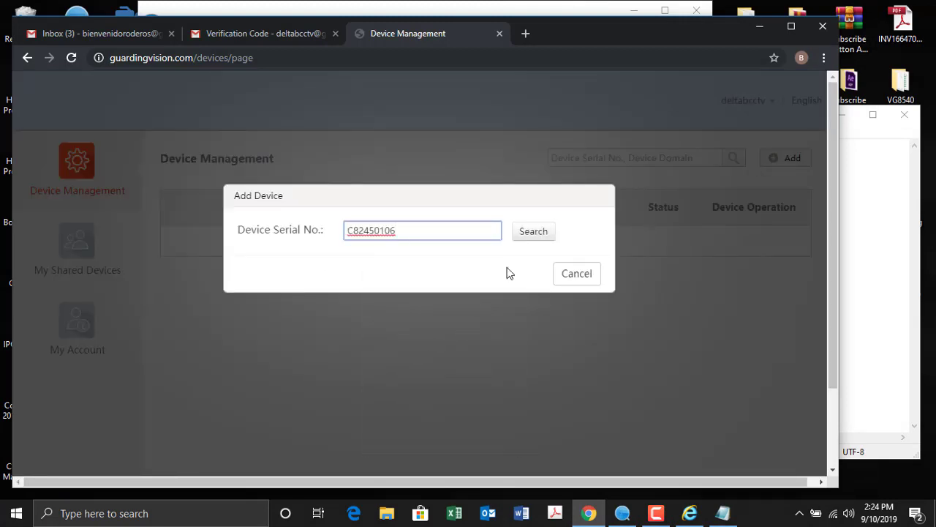
pyautogui.click(533, 231)
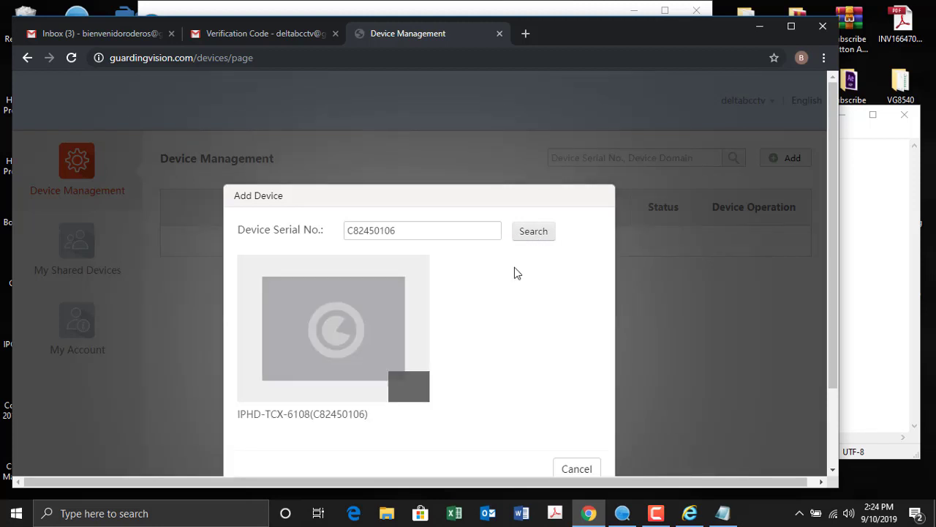
pyautogui.moveTo(404, 340)
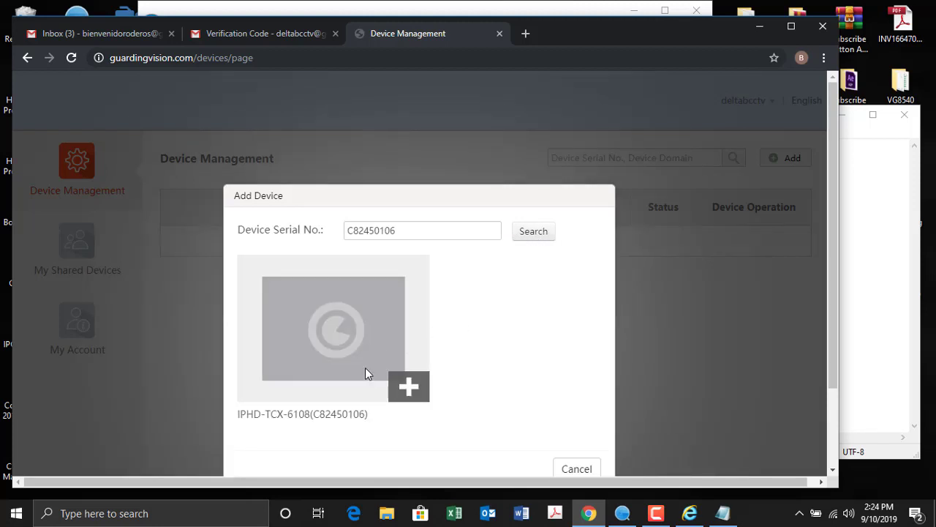
pyautogui.click(392, 381)
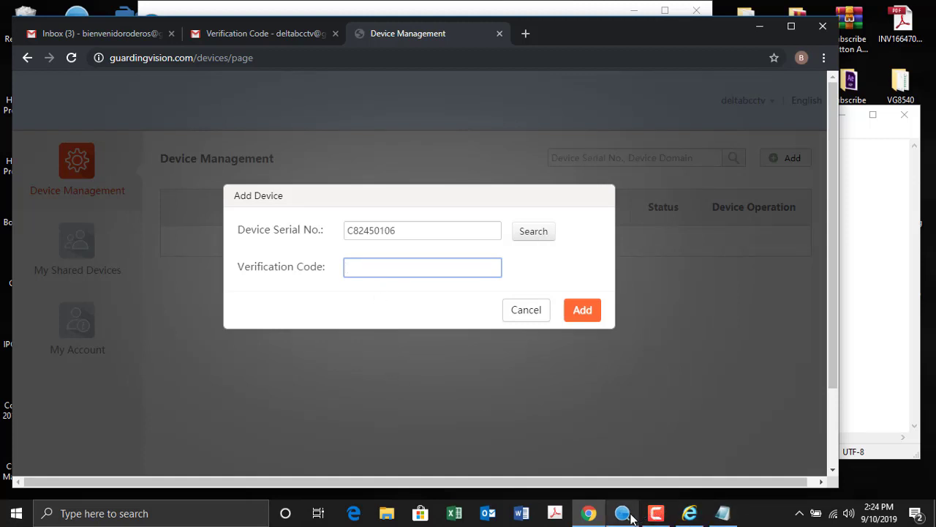
# Reveal the DVR's Platform Access verification code in its network settings and paste it into Notepad.
pyautogui.click(690, 513)
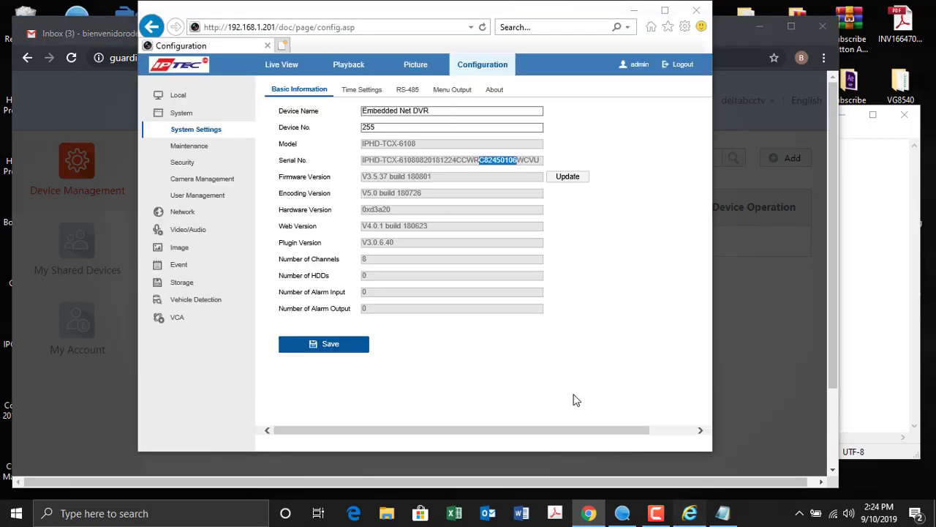
pyautogui.click(187, 214)
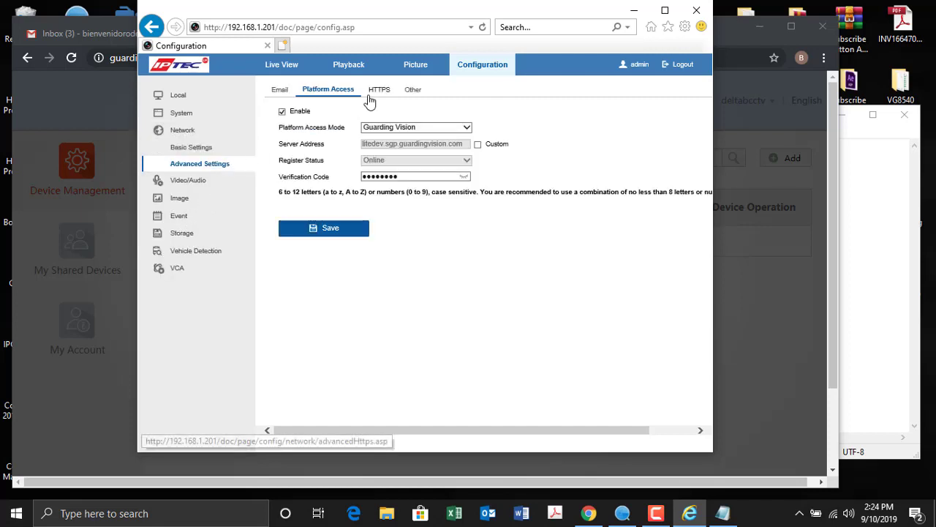
pyautogui.click(464, 177)
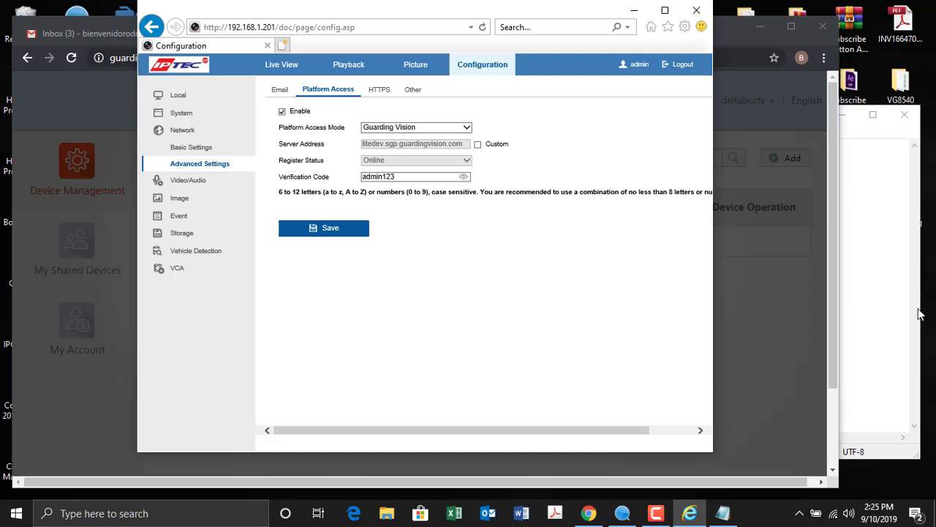
pyautogui.click(892, 304)
pyautogui.hotkey('ctrl', 'v')
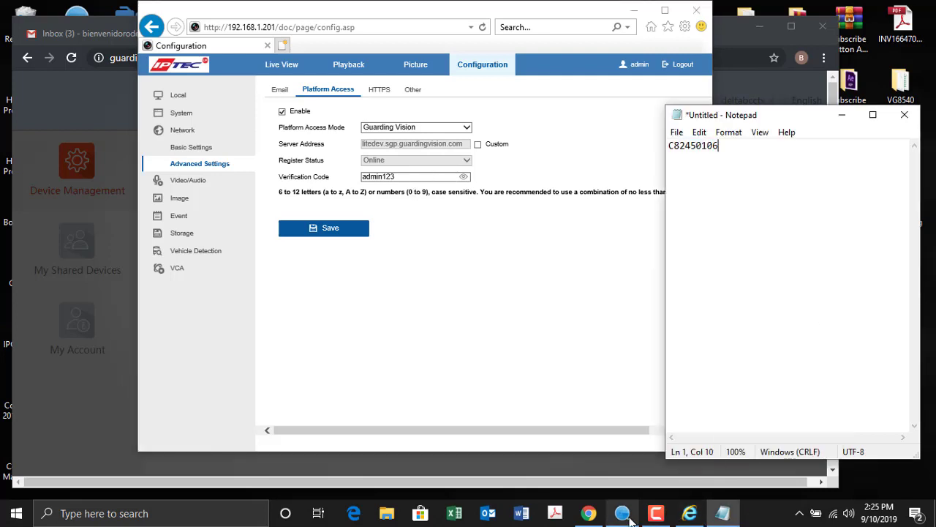
pyautogui.click(588, 514)
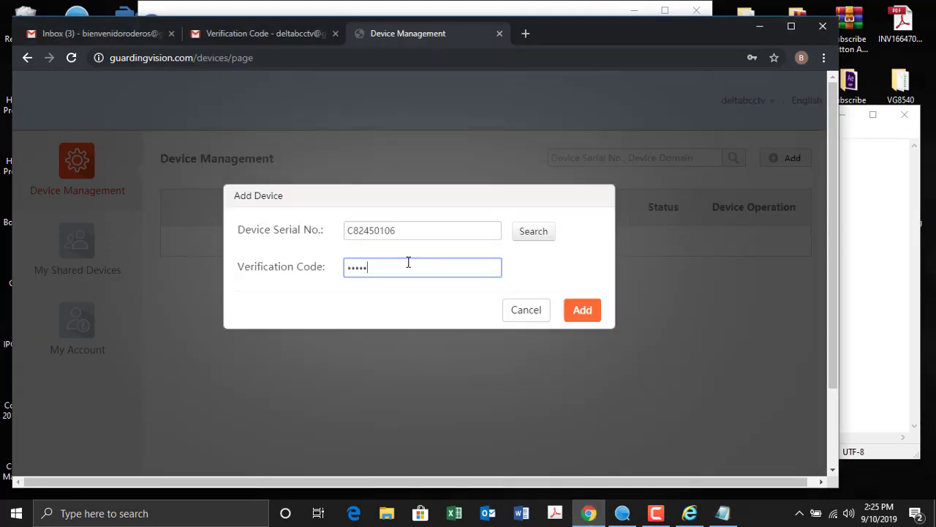
# Add DVR C82450106 with its verification code and confirm the device details.
pyautogui.click(580, 311)
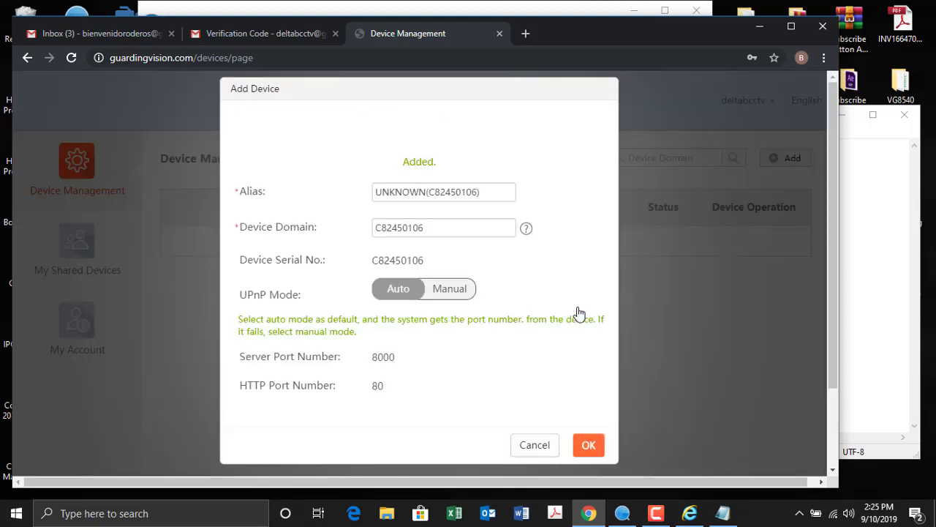
pyautogui.click(590, 446)
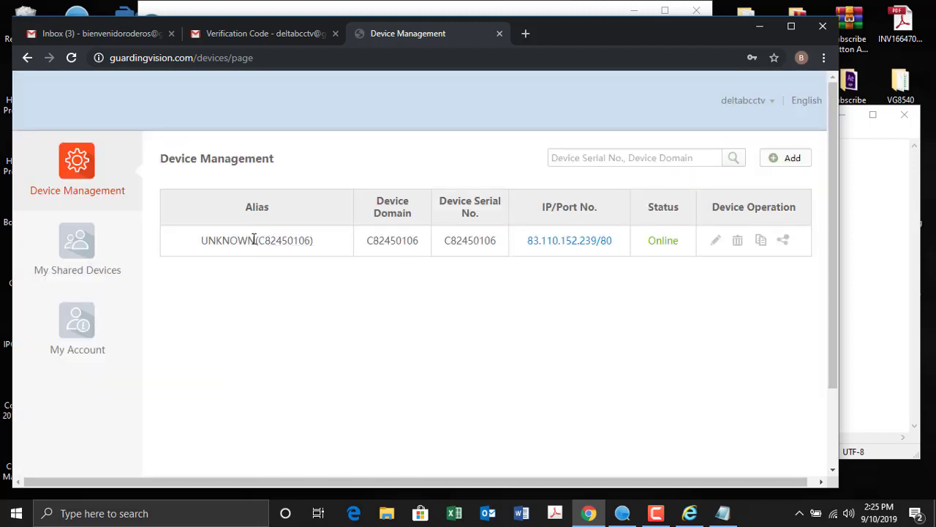
# Change the DVR's alias from UNKNOWN(C82450106) to My DVR, then reopen Device Management.
pyautogui.click(716, 241)
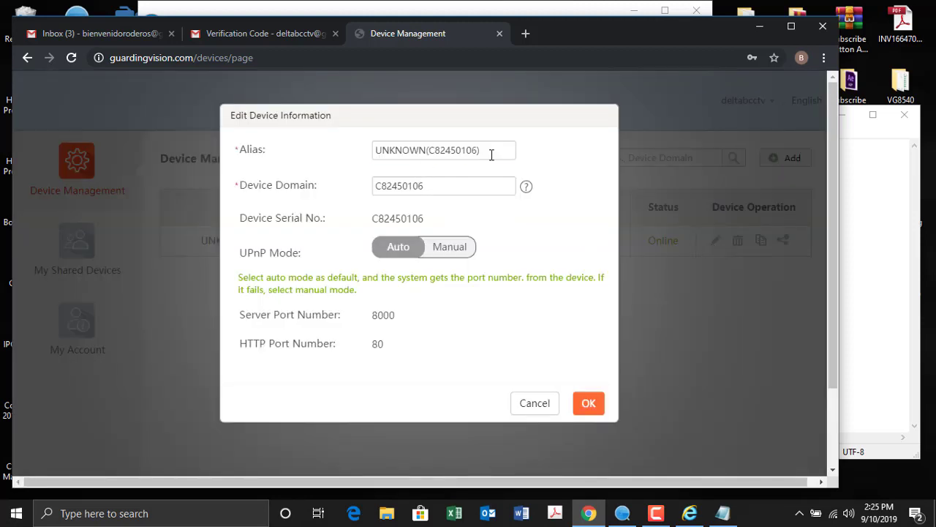
pyautogui.moveTo(492, 154); pyautogui.dragTo(370, 147)
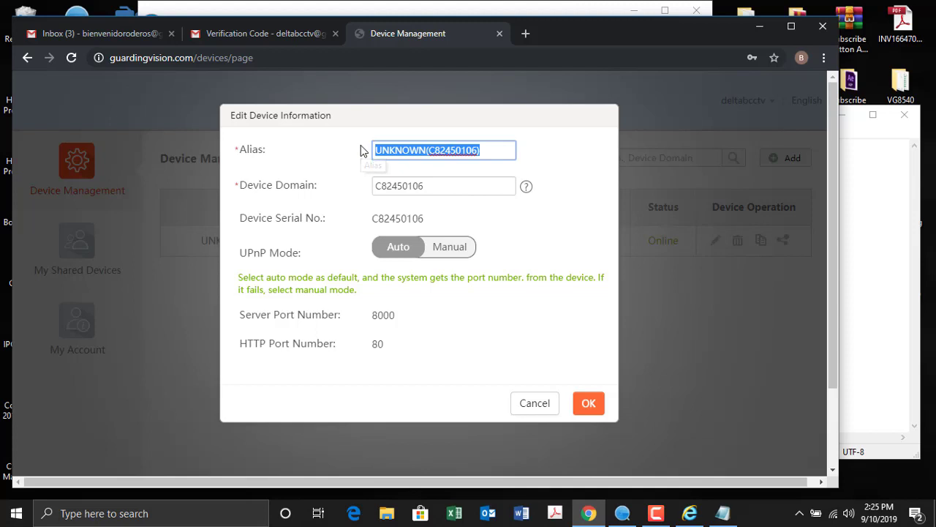
pyautogui.write('My DVR')
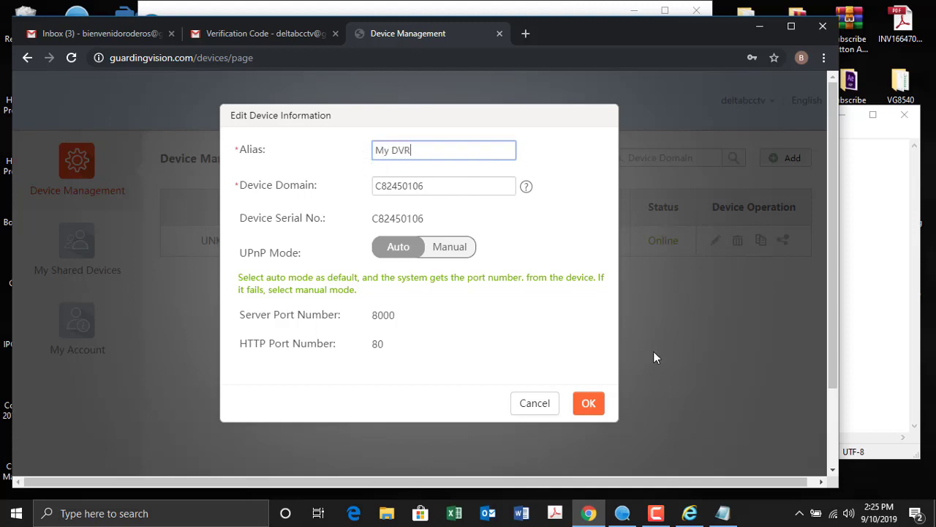
pyautogui.click(592, 407)
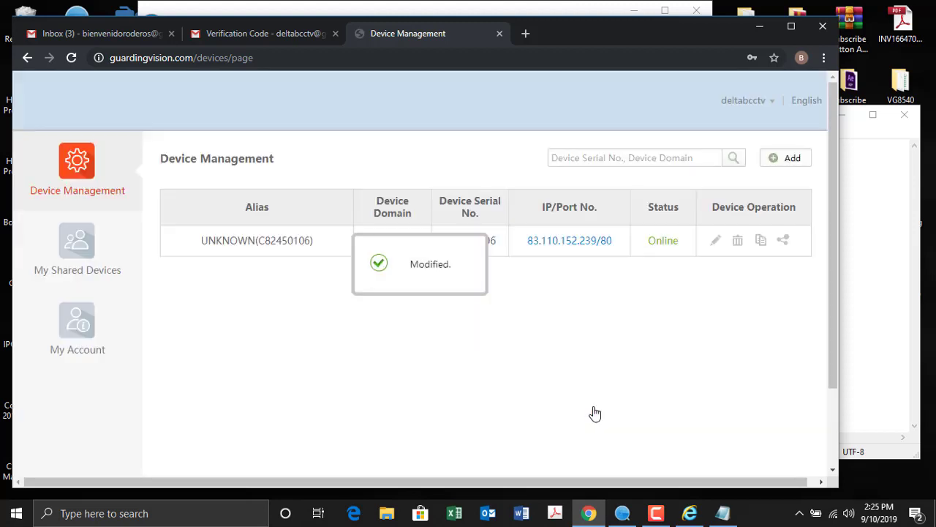
pyautogui.click(79, 242)
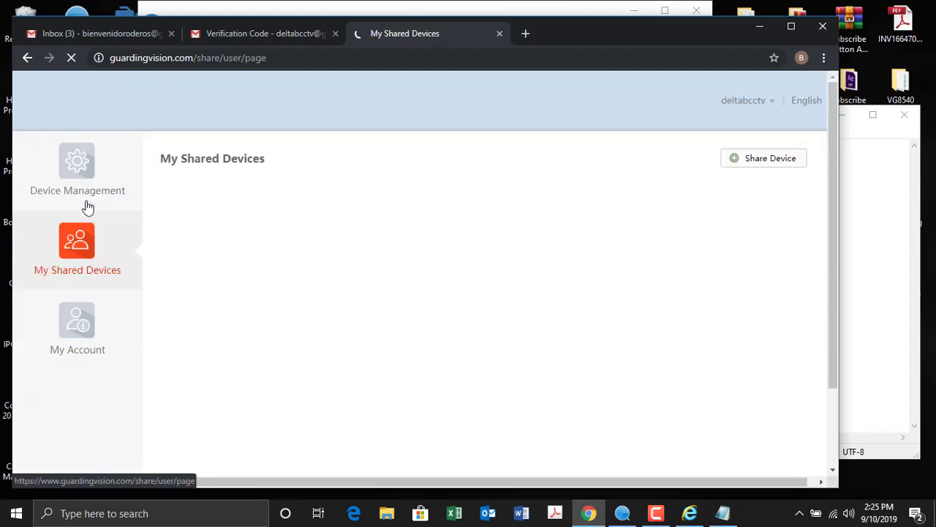
pyautogui.click(88, 193)
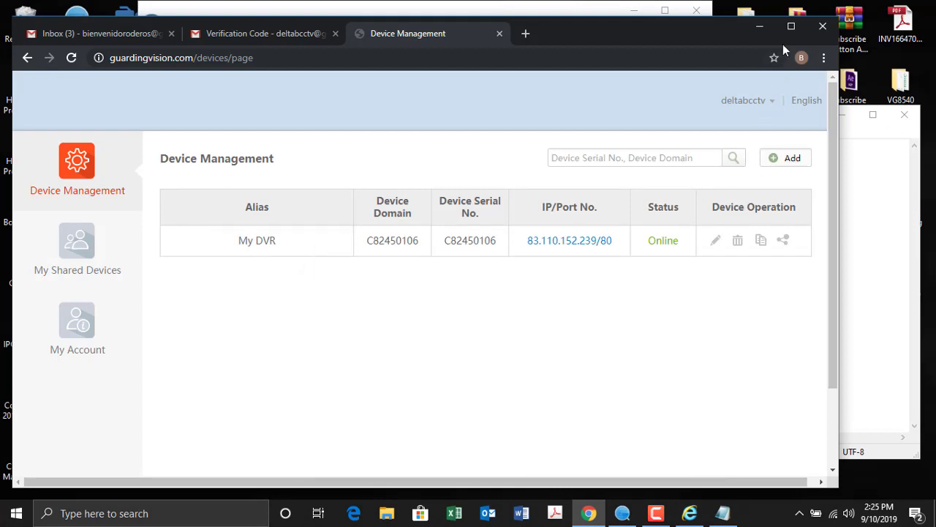
# Hide the browser, Notepad and DVR configuration windows, then launch SideSync.
pyautogui.click(761, 30)
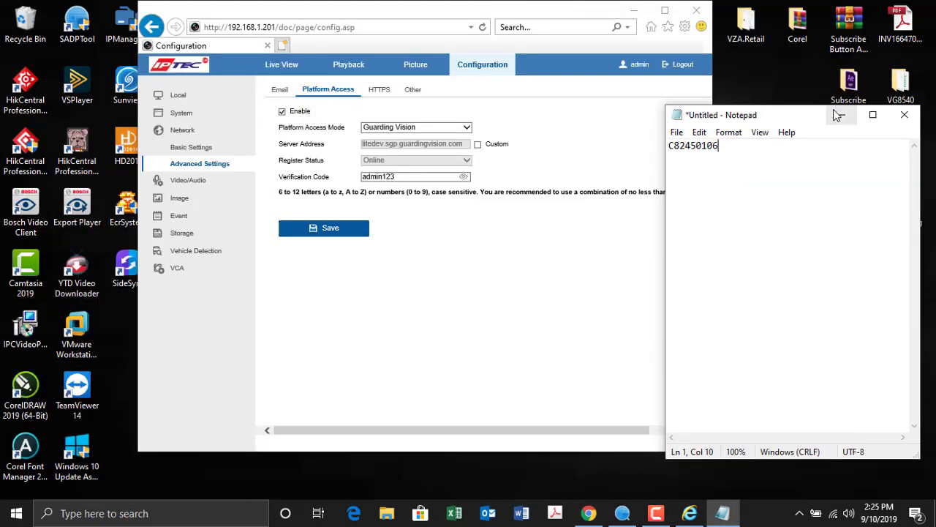
pyautogui.click(836, 115)
pyautogui.click(634, 10)
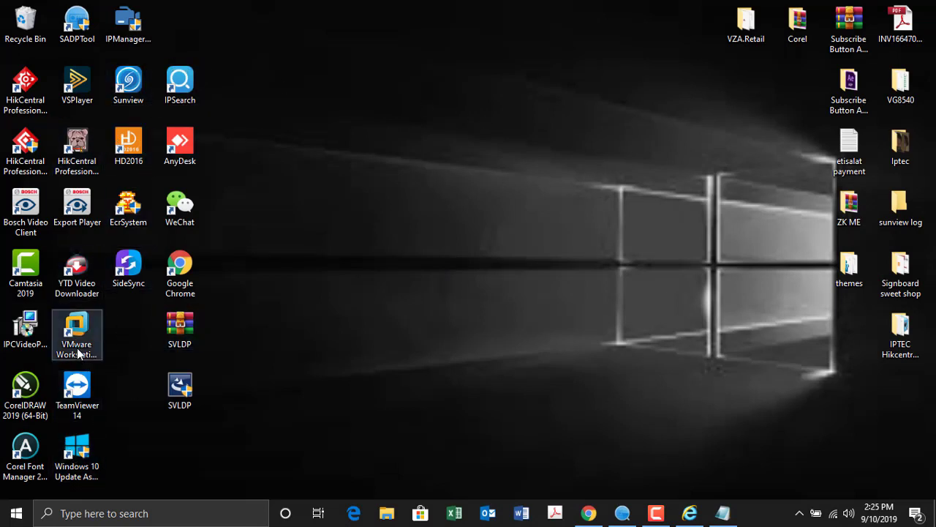
pyautogui.doubleClick(126, 268)
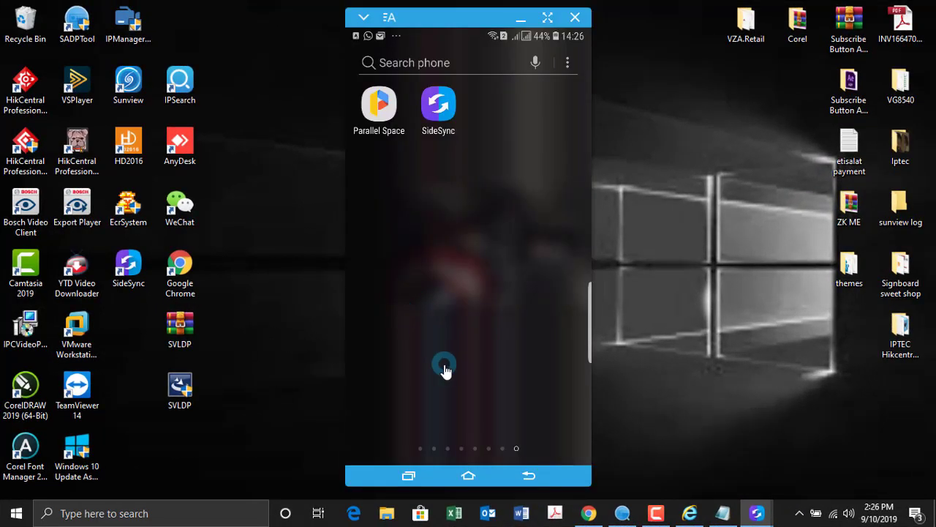
# Open the Play Store from the mirrored phone's first home screen page.
pyautogui.click(421, 449)
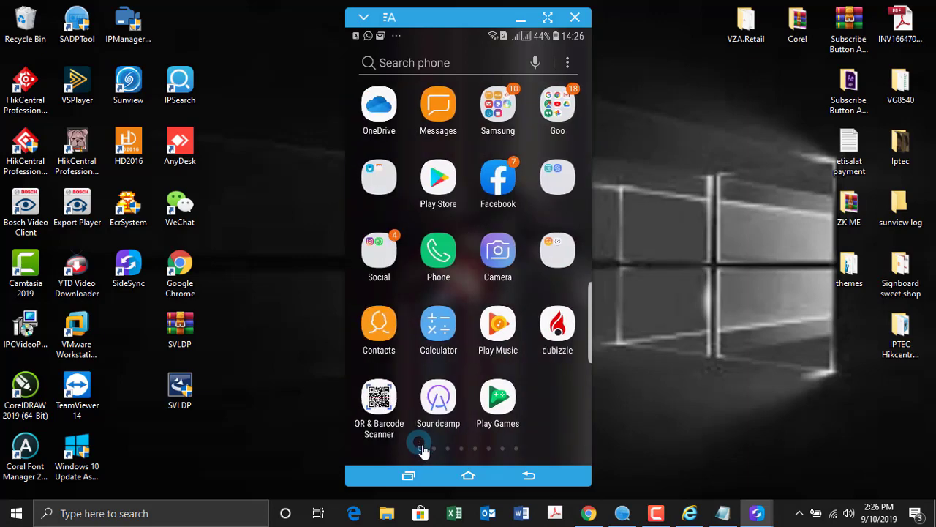
pyautogui.click(439, 179)
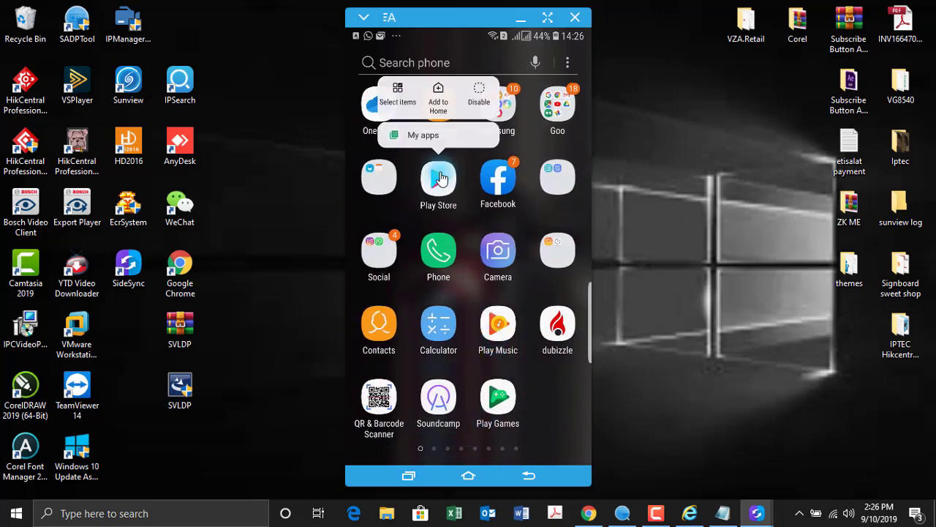
pyautogui.click(439, 188)
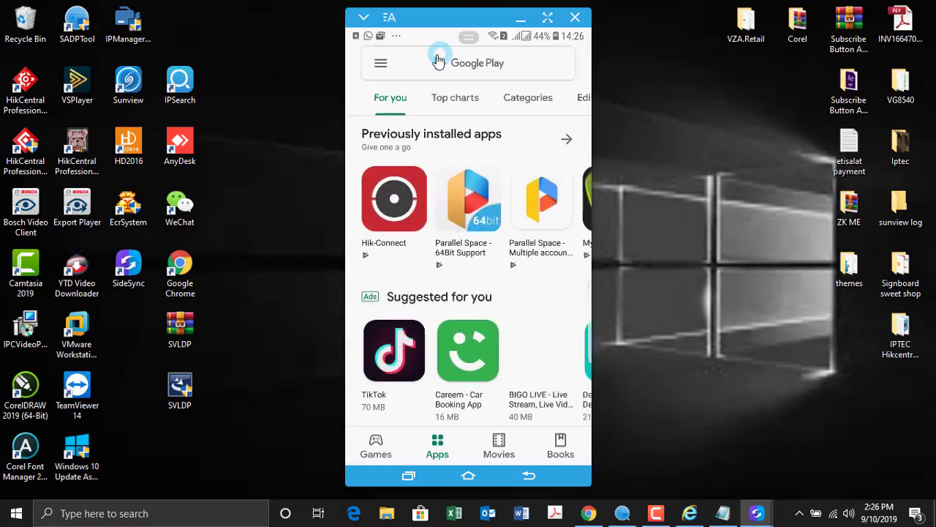
# Search Google Play for 'guarding' and pick the 'guarding vision' suggestion.
pyautogui.click(470, 67)
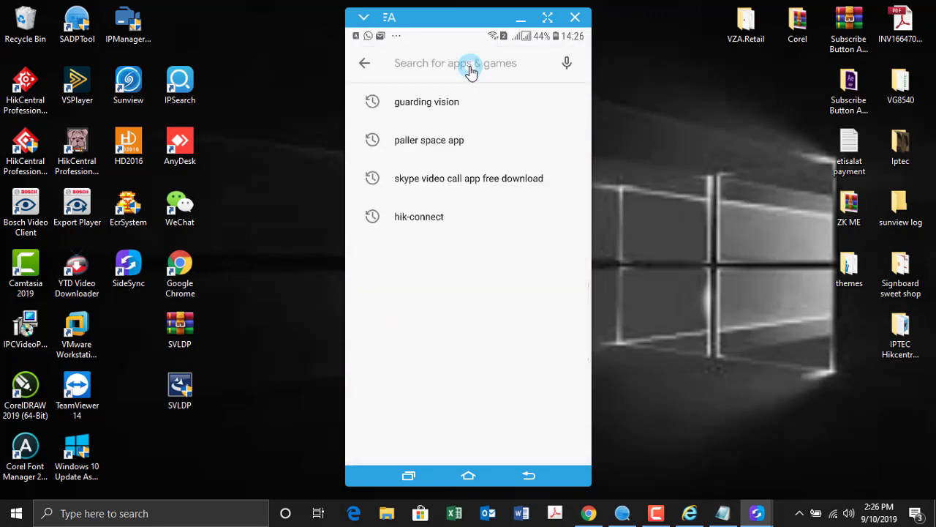
pyautogui.write('guar')
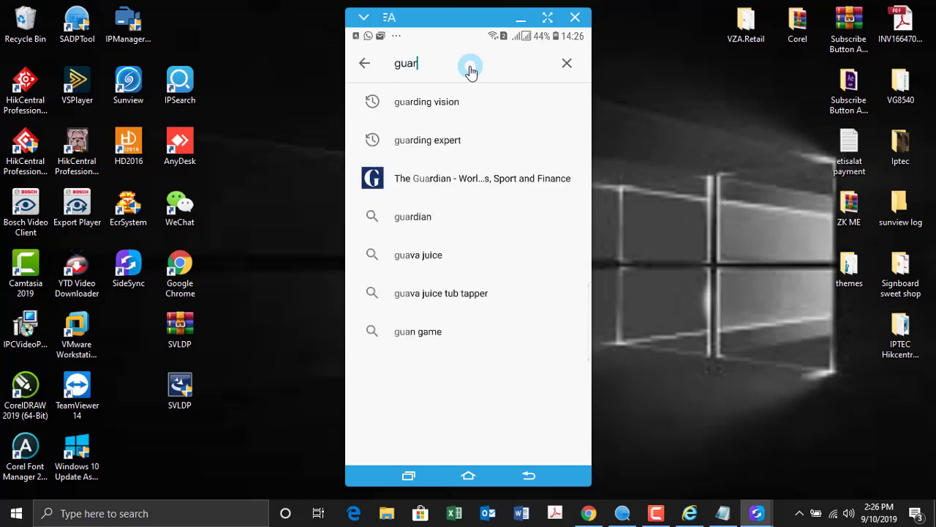
pyautogui.write('ding')
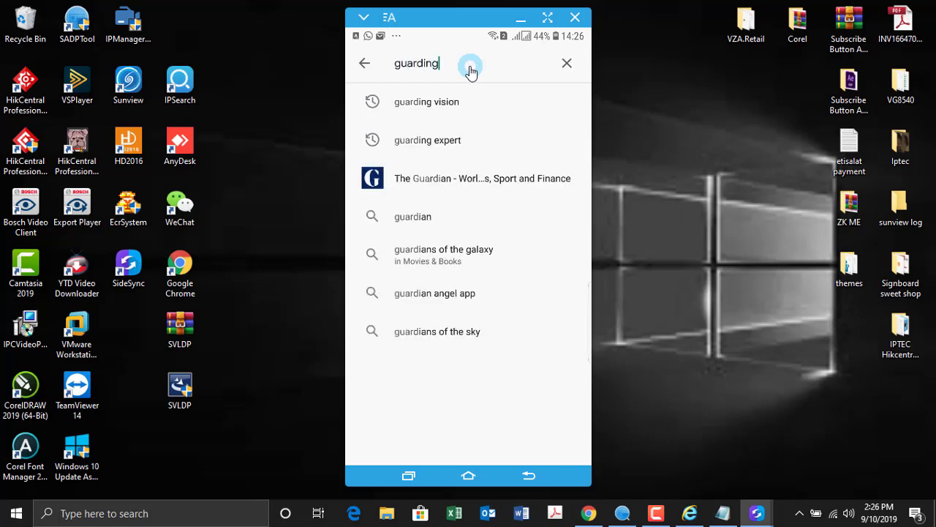
pyautogui.click(417, 104)
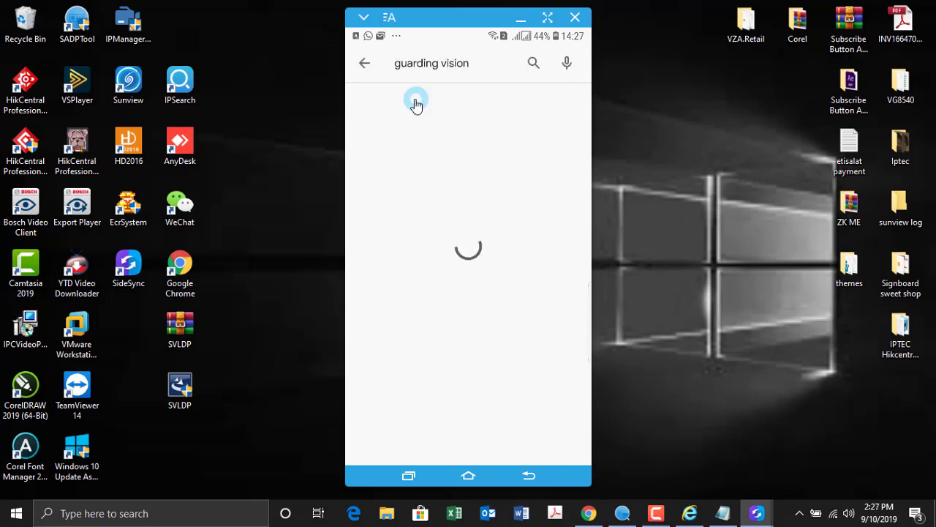
# Install the Guarding Vision app and launch it once installed.
pyautogui.click(558, 112)
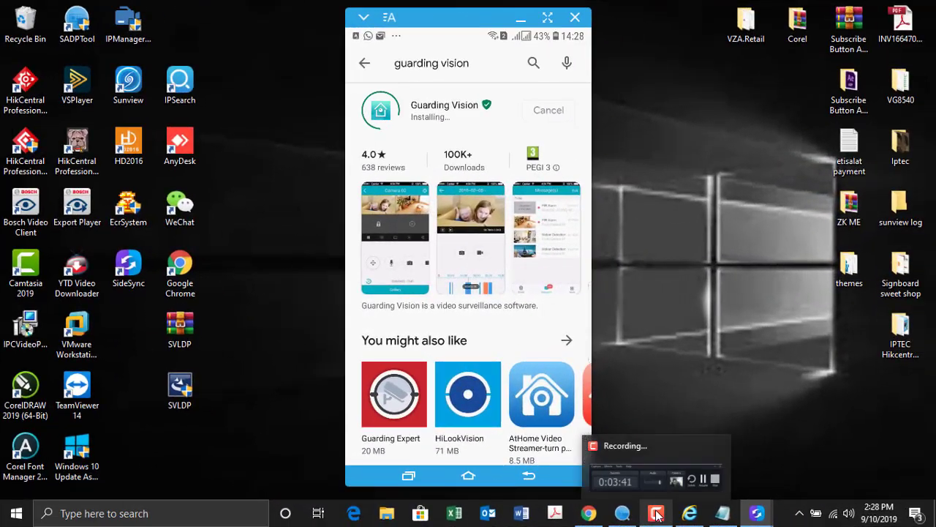
pyautogui.click(657, 514)
pyautogui.click(866, 457)
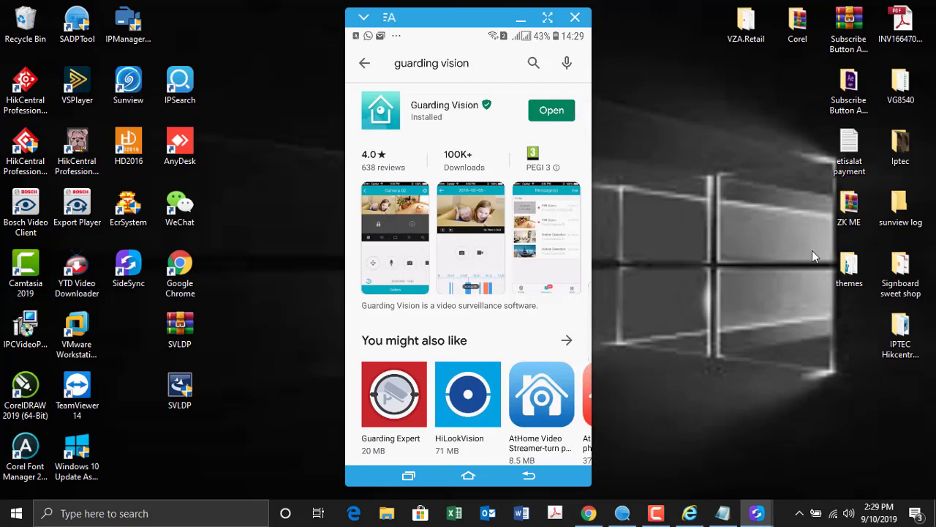
pyautogui.click(549, 115)
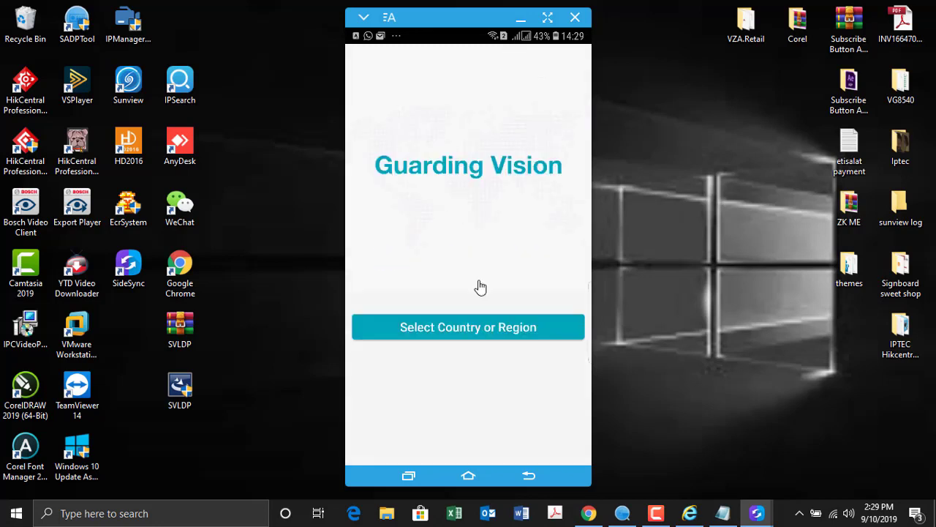
# Set the app's country or region to Asia, confirm it, and continue to Login.
pyautogui.click(464, 329)
pyautogui.click(467, 333)
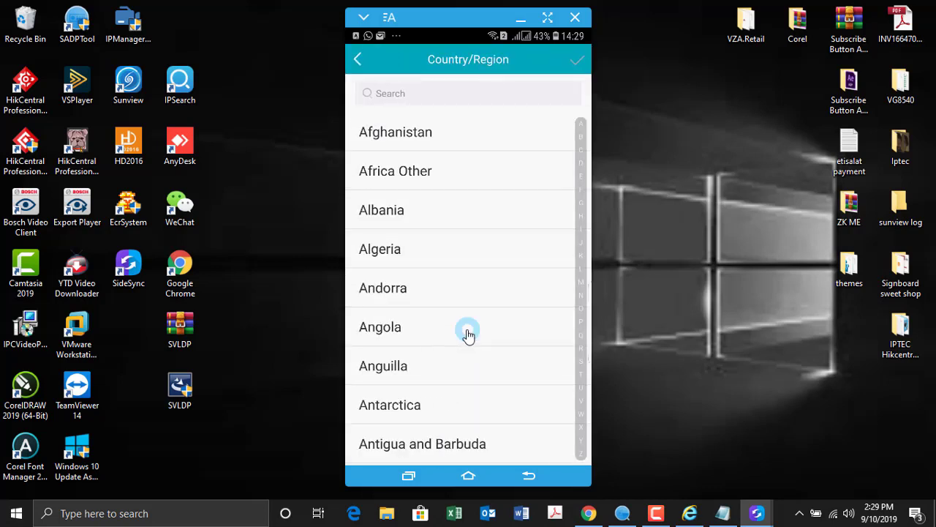
pyautogui.moveTo(469, 333); pyautogui.dragTo(443, 286)
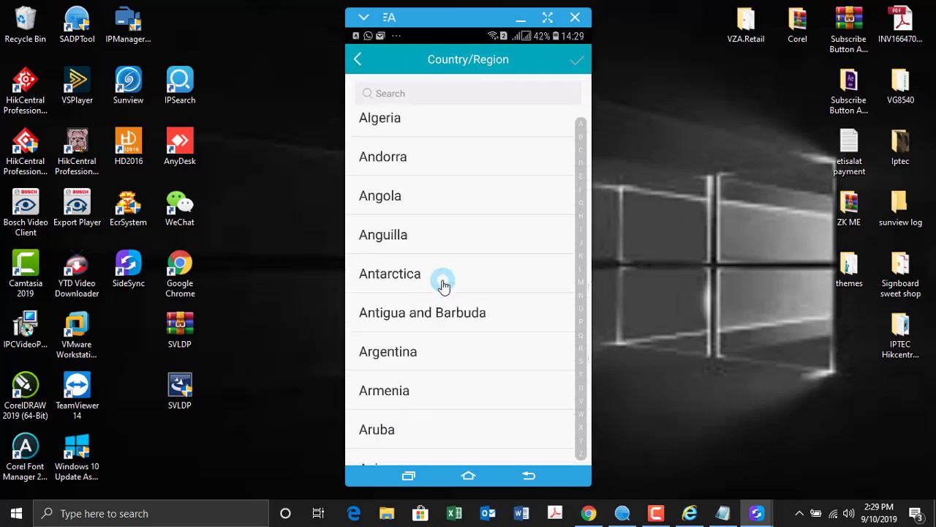
pyautogui.scroll(3, 443, 286)
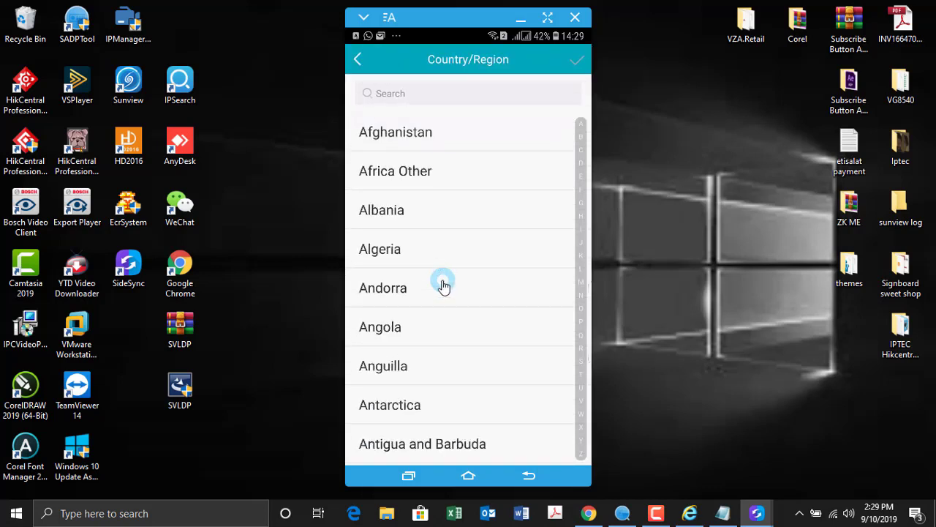
pyautogui.scroll(-10, 443, 286)
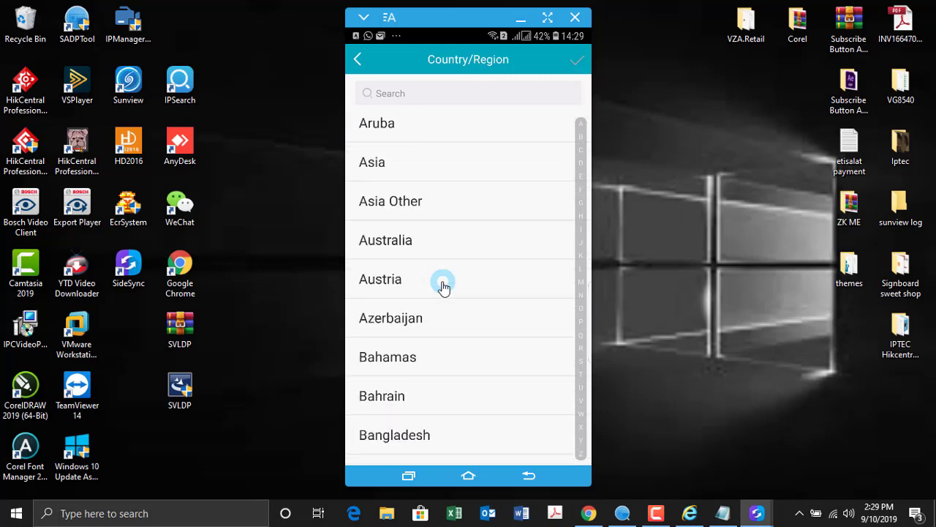
pyautogui.click(372, 162)
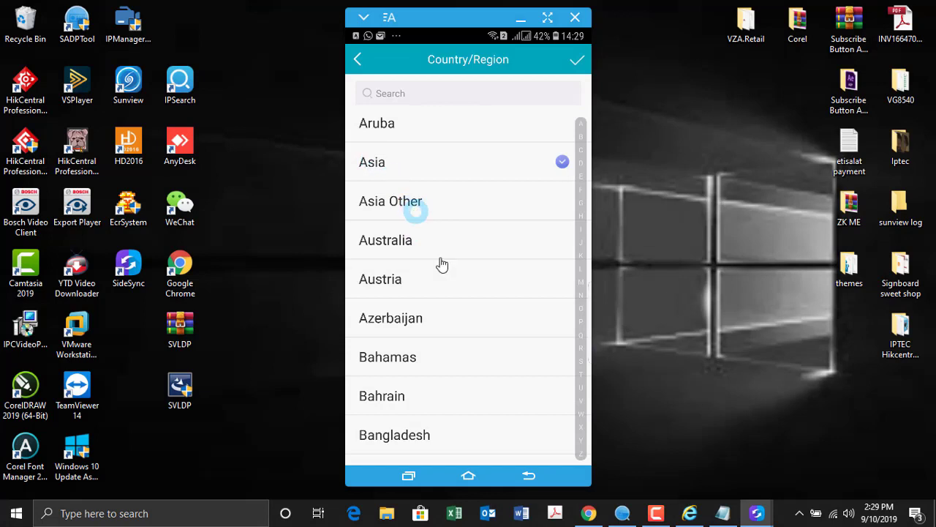
pyautogui.click(577, 61)
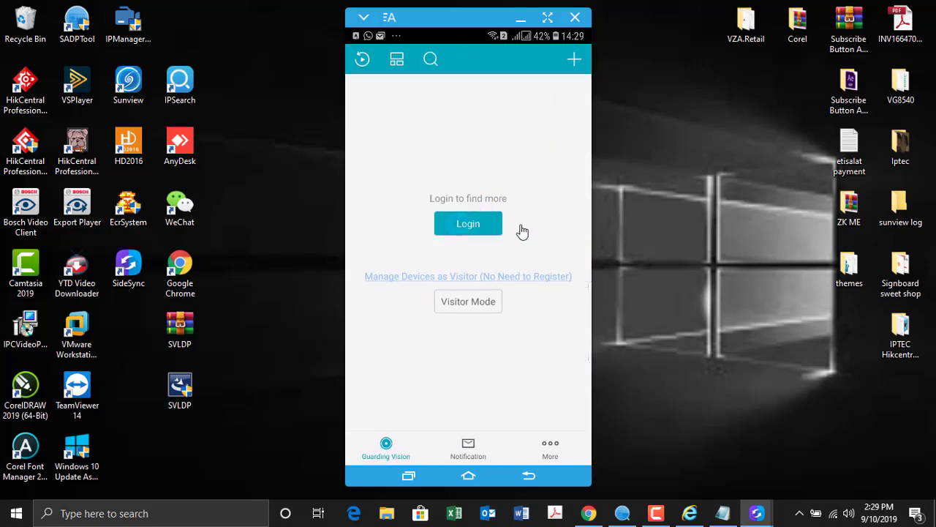
pyautogui.click(477, 226)
pyautogui.click(474, 226)
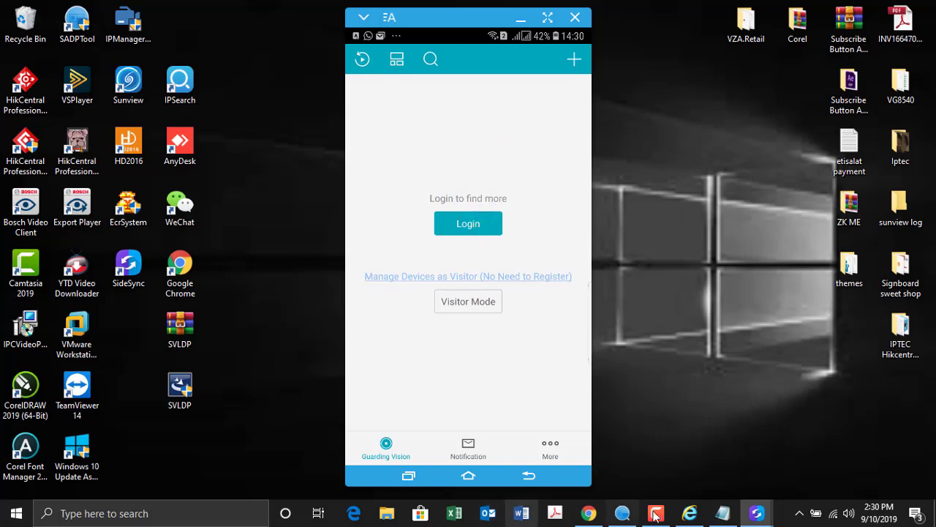
# Check the device list on the Guarding Vision website, then return to the phone's login screen.
pyautogui.click(602, 516)
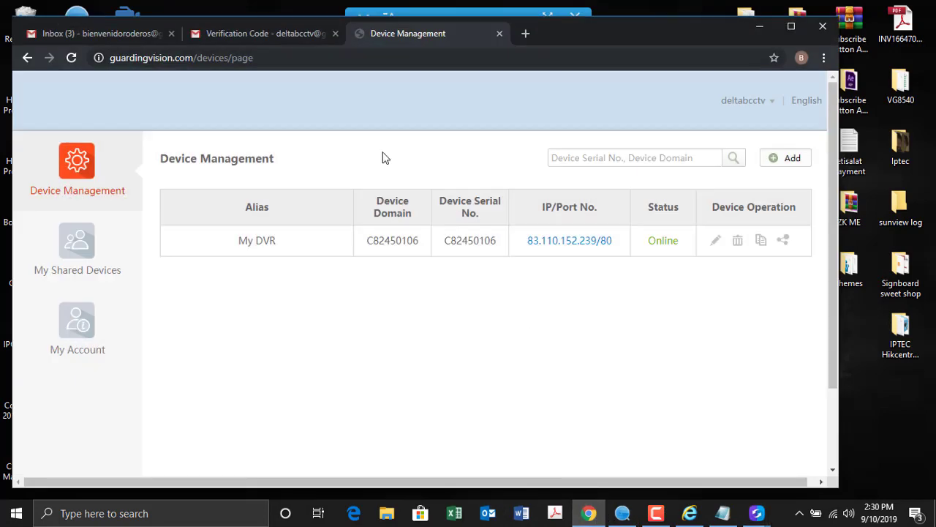
pyautogui.click(758, 33)
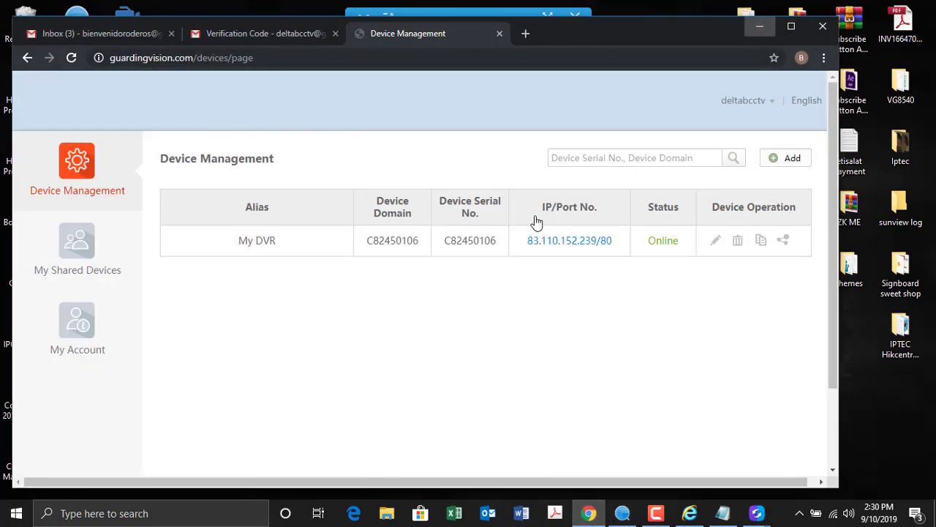
pyautogui.click(462, 229)
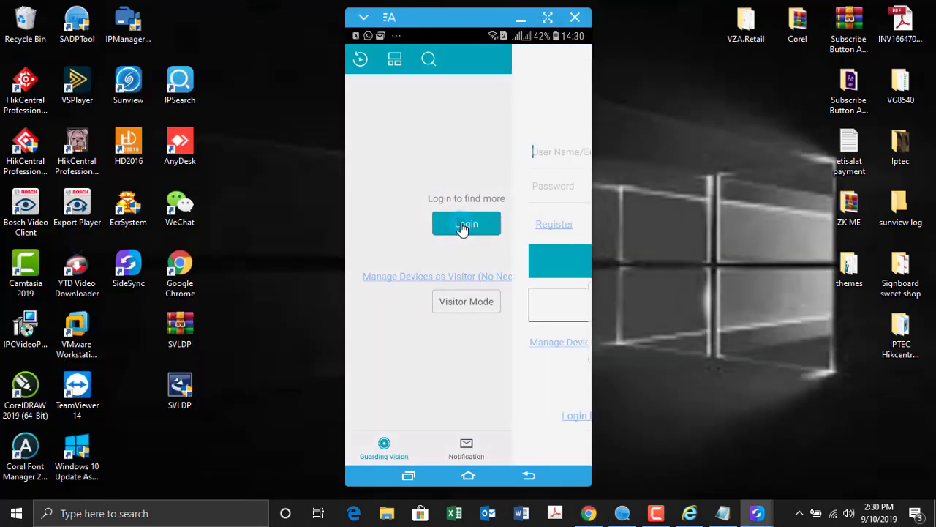
# Enter the account user name and password and log in.
pyautogui.click(448, 155)
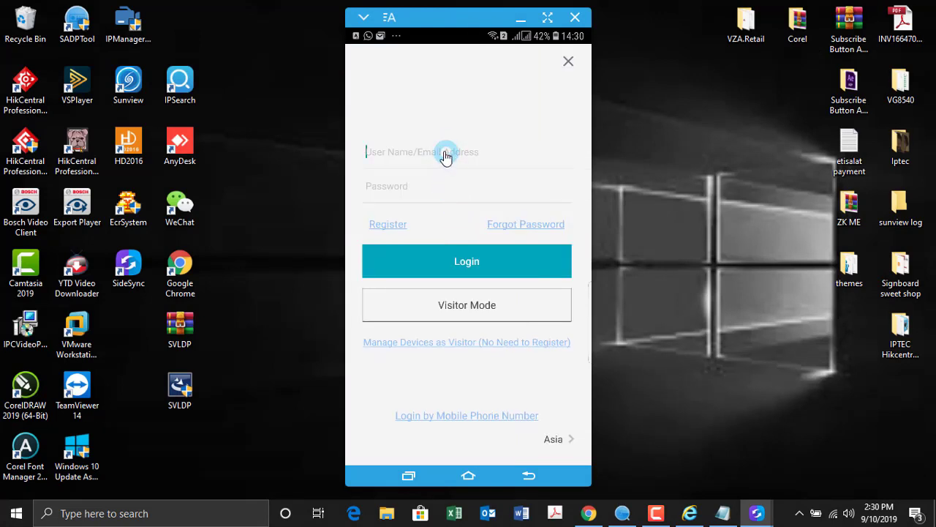
pyautogui.write('del')
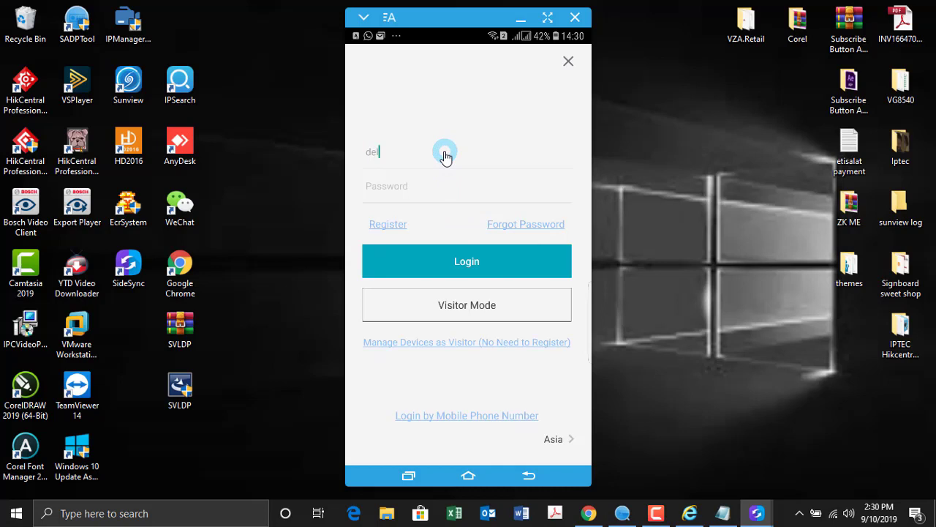
pyautogui.write('tabcctv')
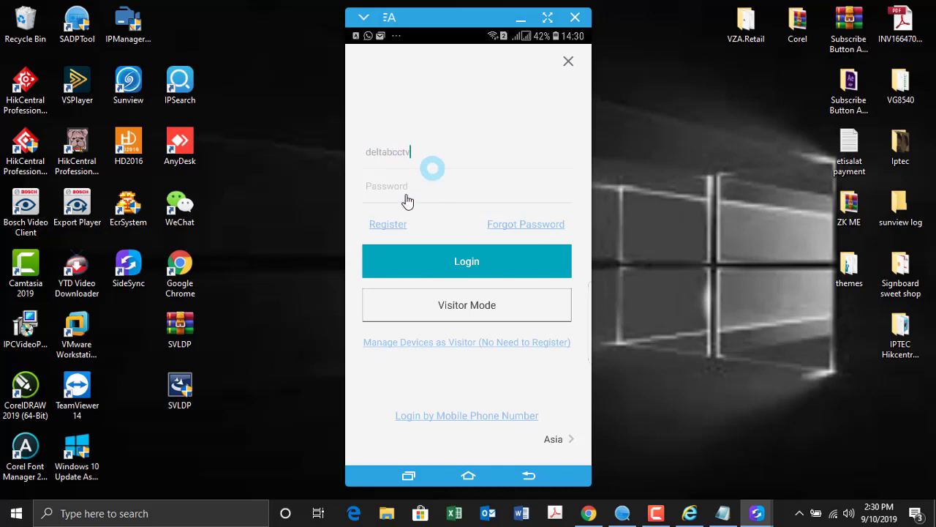
pyautogui.click(406, 198)
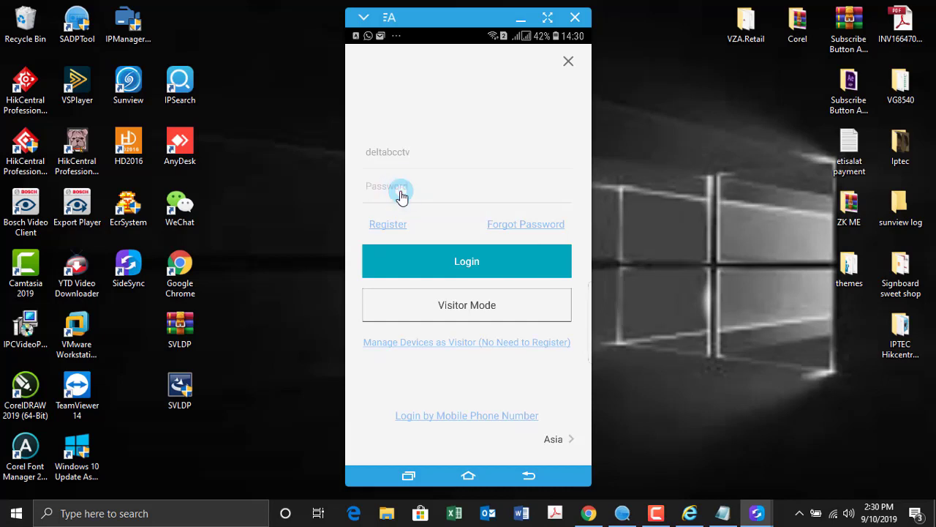
pyautogui.write('S')
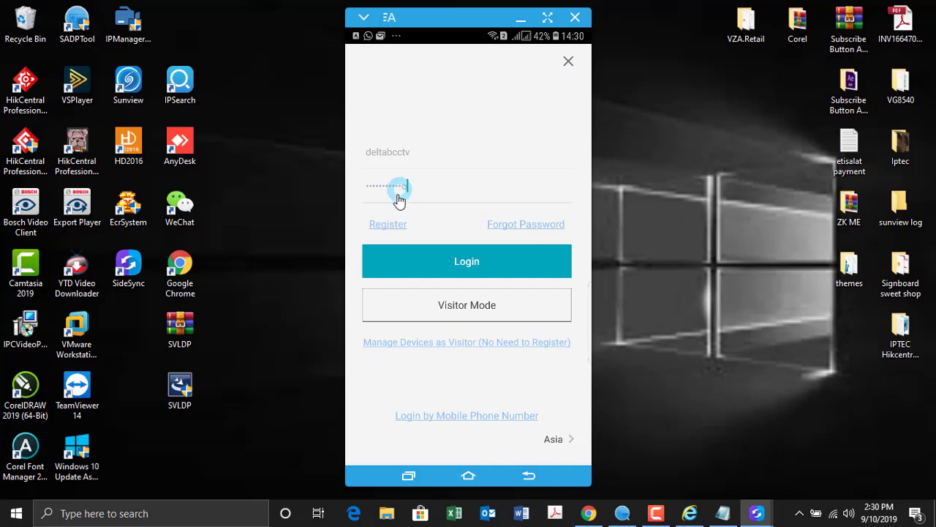
pyautogui.click(452, 263)
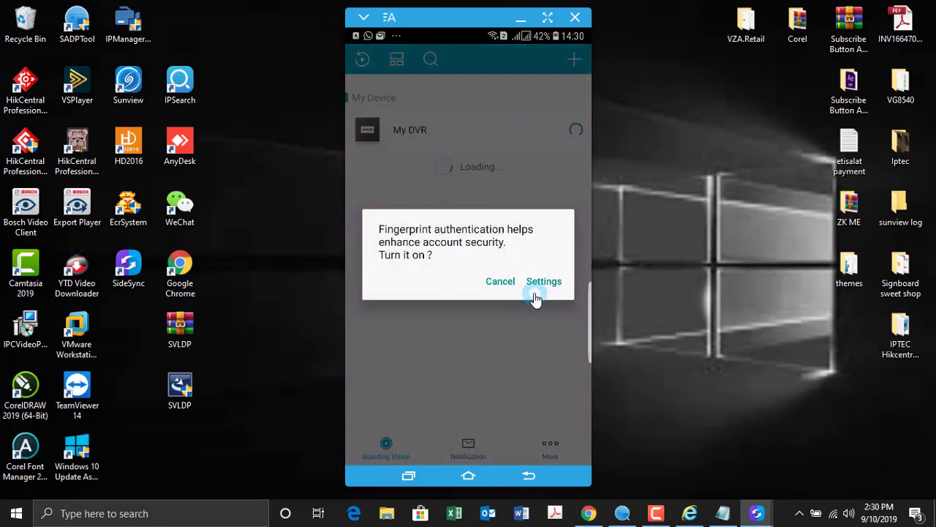
# Dismiss the fingerprint, battery-warning and fingerprint-authentication prompts.
pyautogui.click(538, 297)
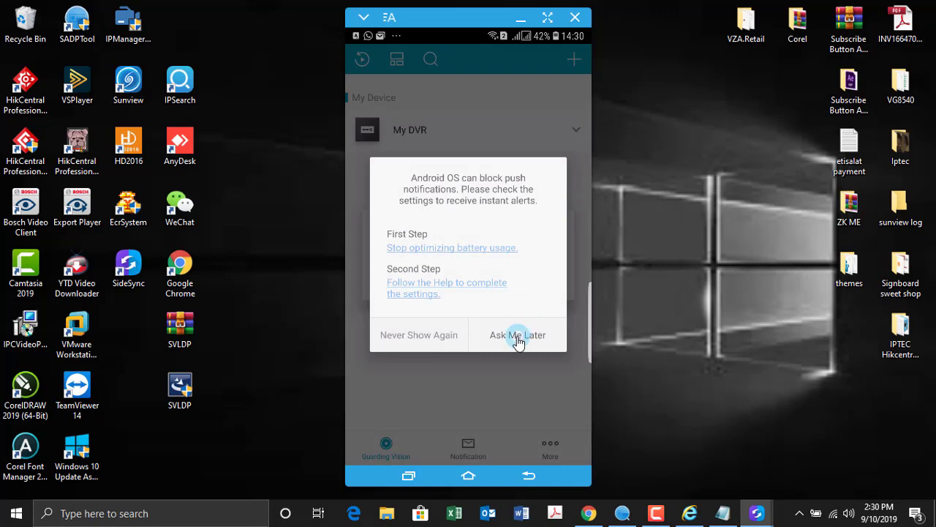
pyautogui.click(424, 339)
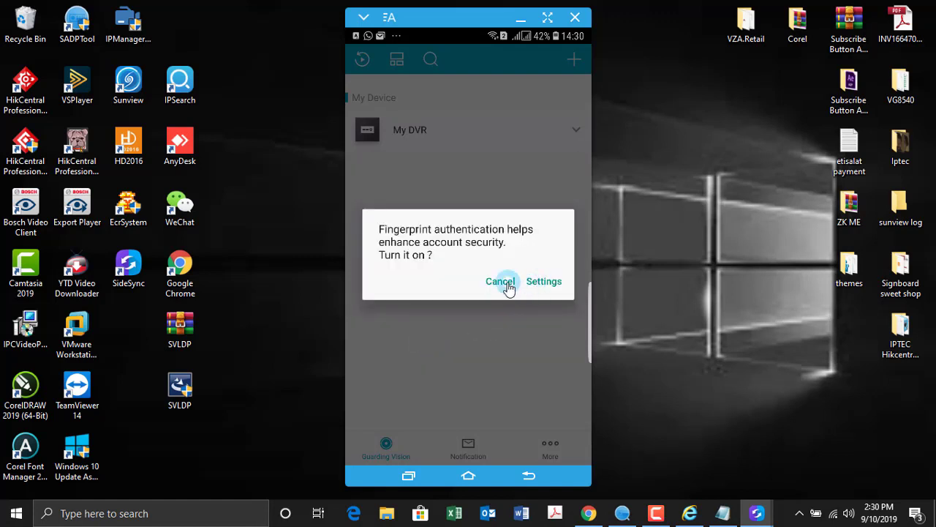
pyautogui.click(508, 286)
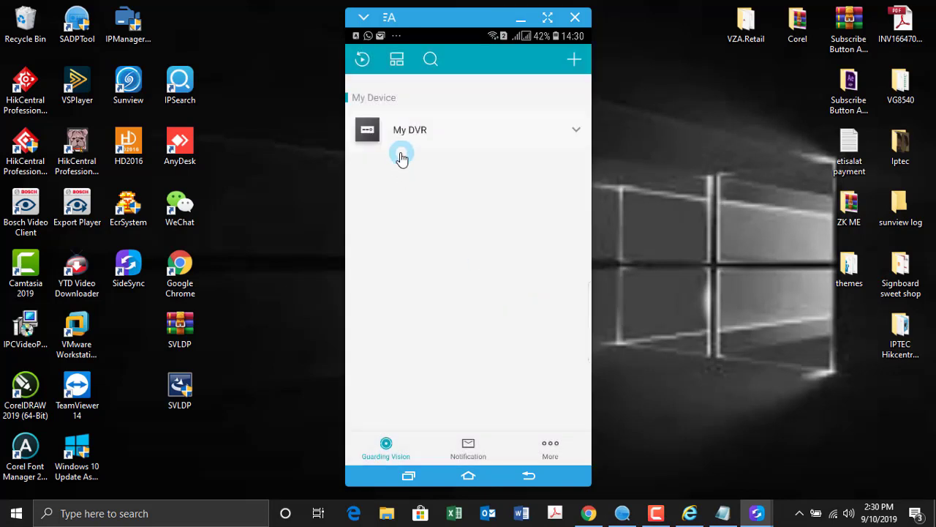
# Expand My DVR, open its full live view, and start camera 1's stream.
pyautogui.click(574, 130)
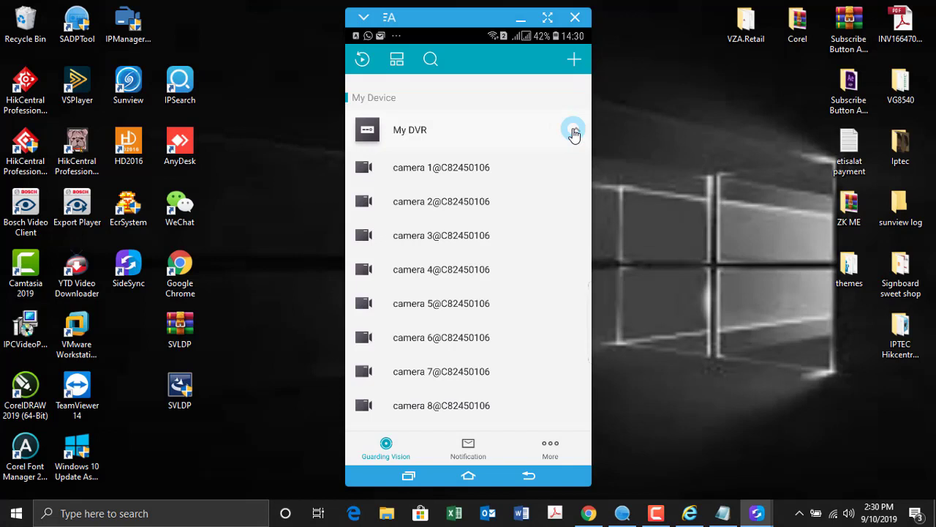
pyautogui.click(402, 137)
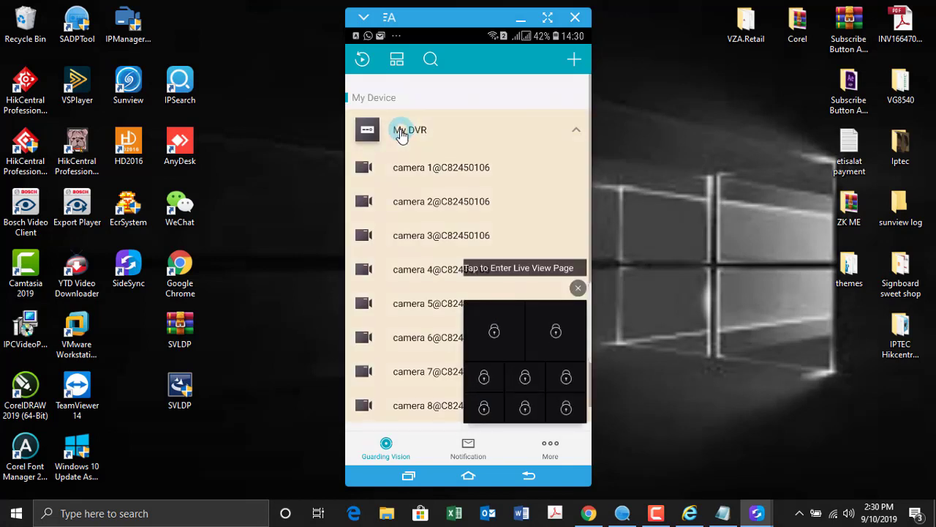
pyautogui.click(497, 340)
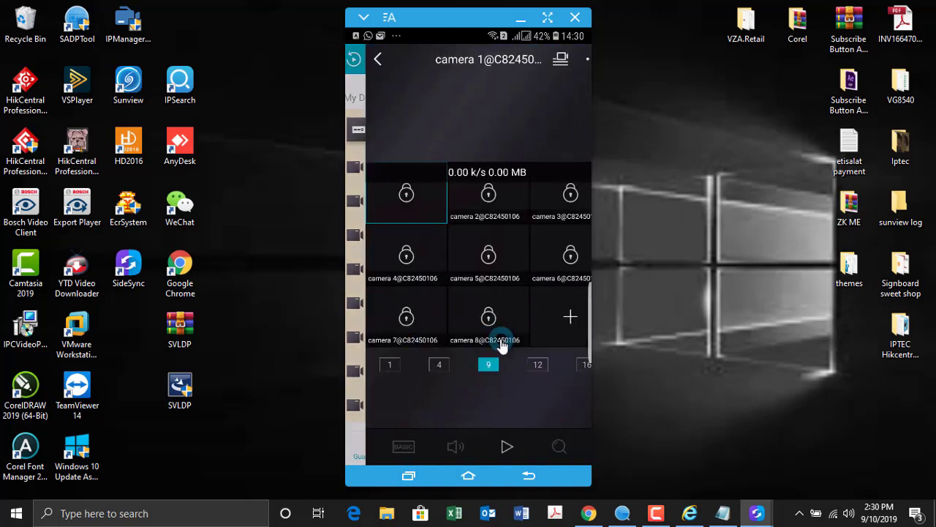
pyautogui.click(386, 199)
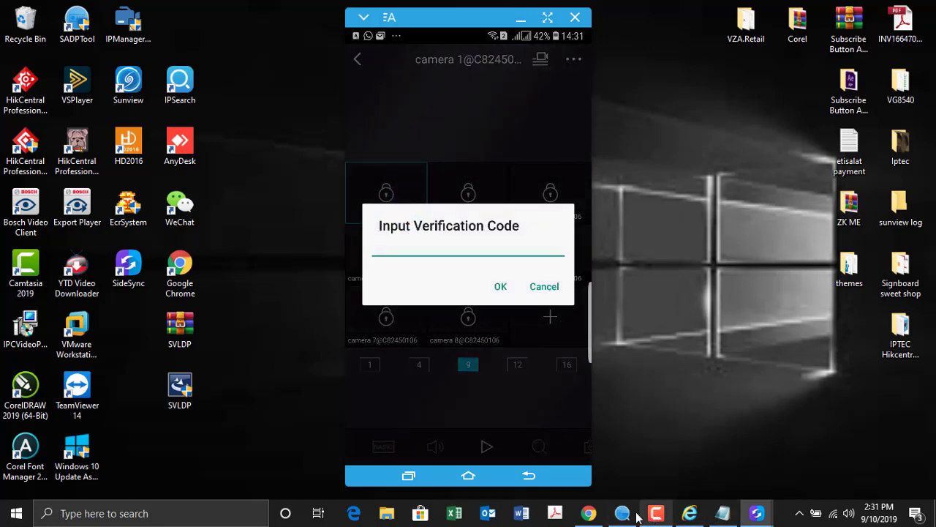
# Copy the DVR's verification code from the browser configuration page and paste it into the app's prompt.
pyautogui.click(695, 515)
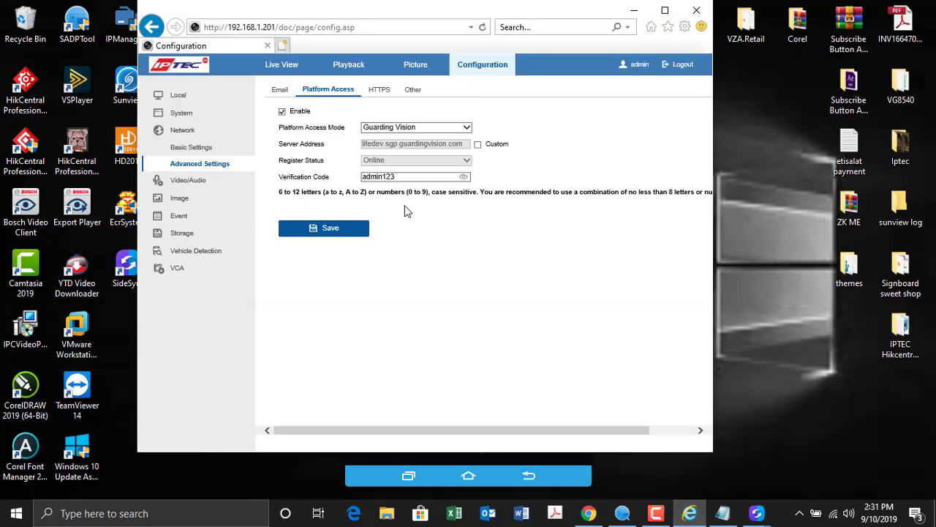
pyautogui.moveTo(400, 175); pyautogui.dragTo(374, 180)
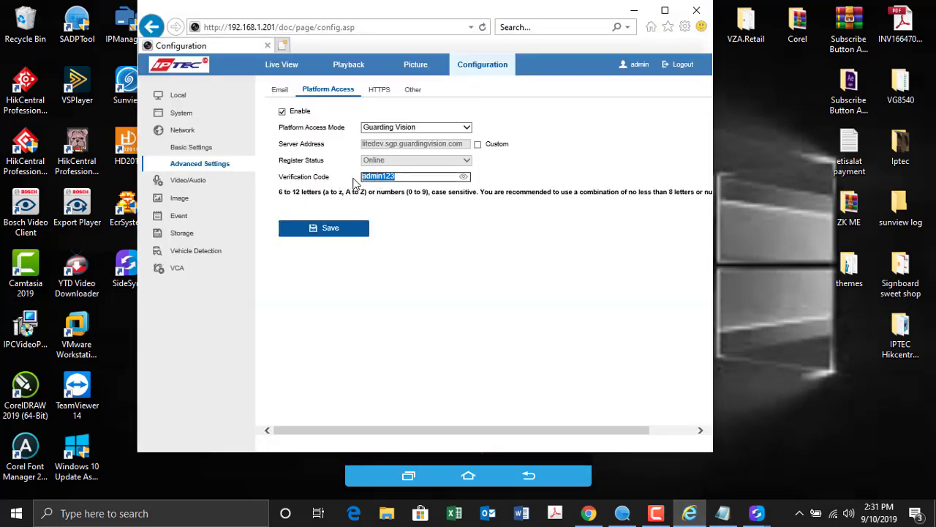
pyautogui.hotkey('ctrl', 'c')
pyautogui.click(634, 10)
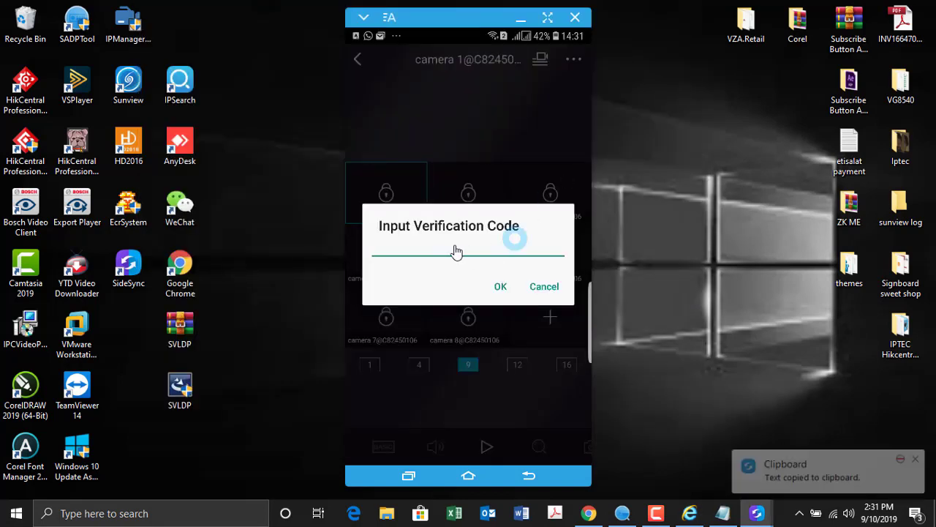
pyautogui.click(455, 251)
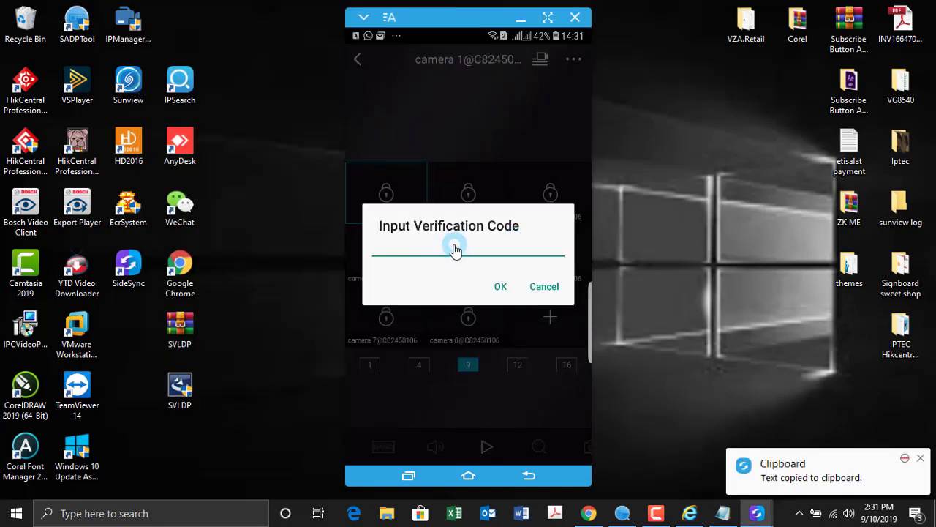
pyautogui.click(504, 283)
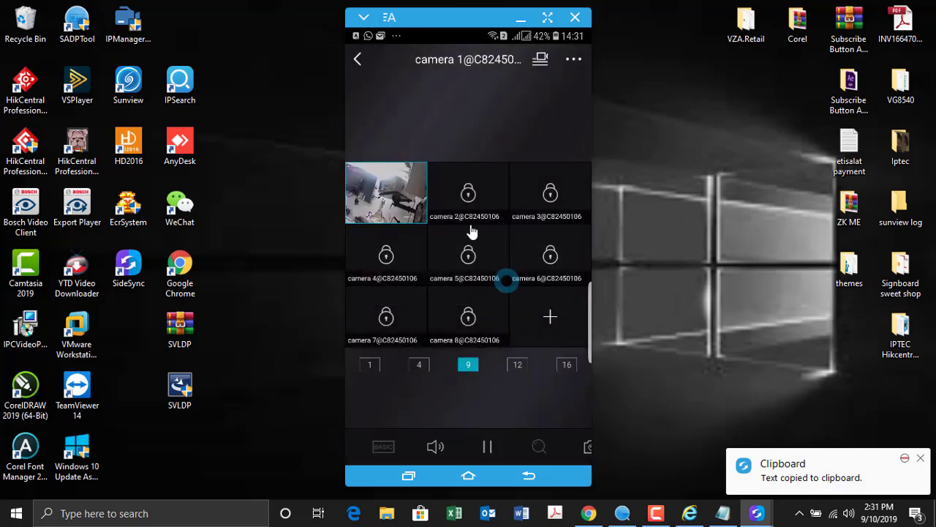
# Check the camera 2 and camera 5 tiles, then leave the live view.
pyautogui.click(471, 214)
pyautogui.click(528, 199)
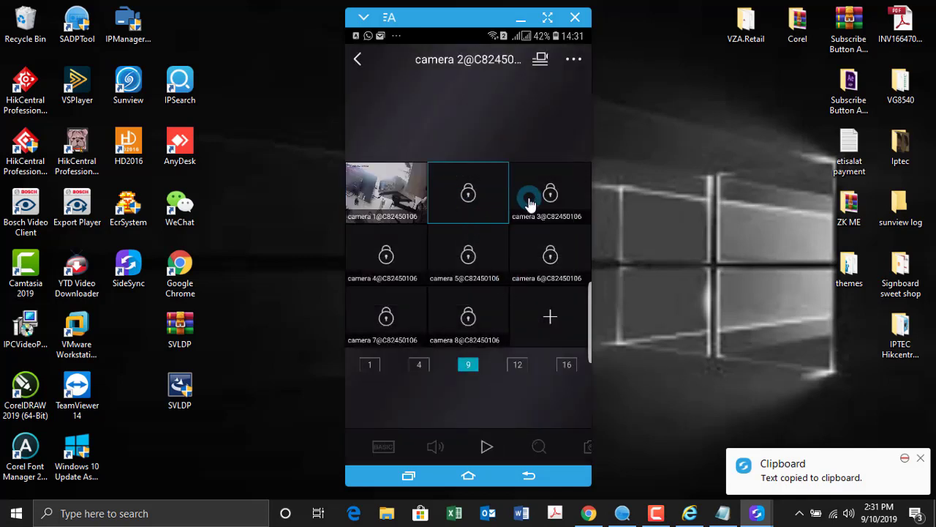
pyautogui.click(501, 252)
pyautogui.click(360, 59)
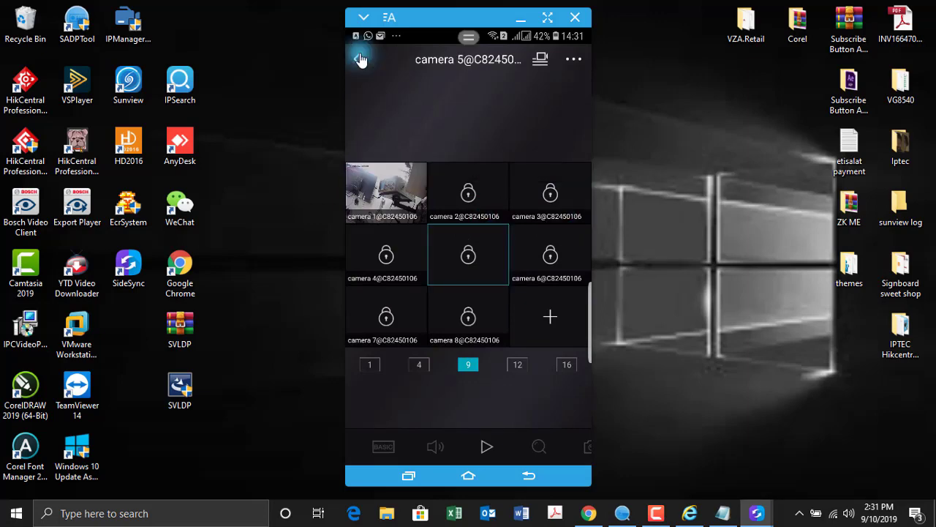
# Reopen My DVR's live view, then go back to the home screen.
pyautogui.click(399, 129)
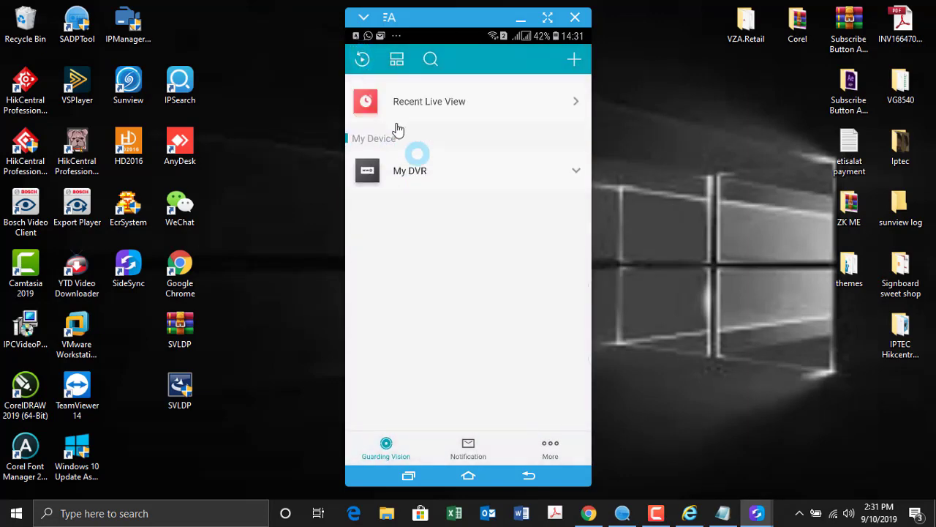
pyautogui.click(409, 175)
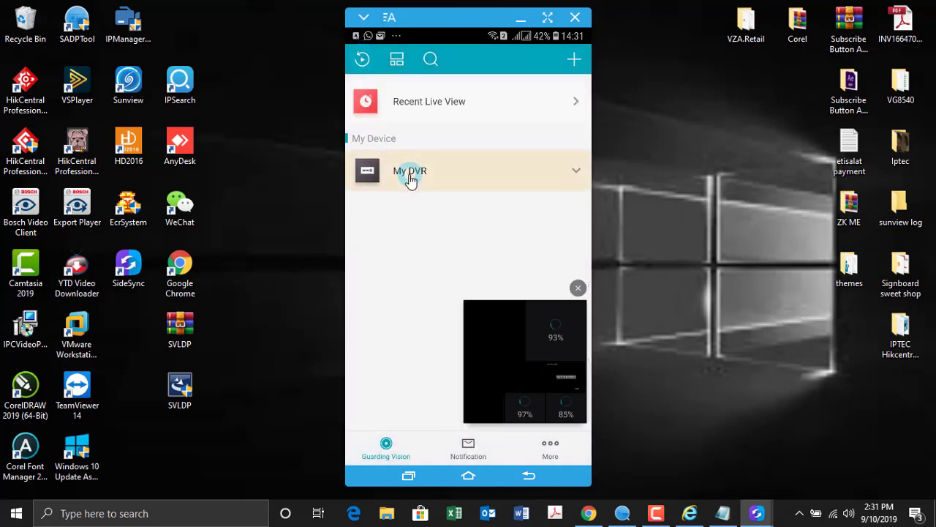
pyautogui.click(496, 350)
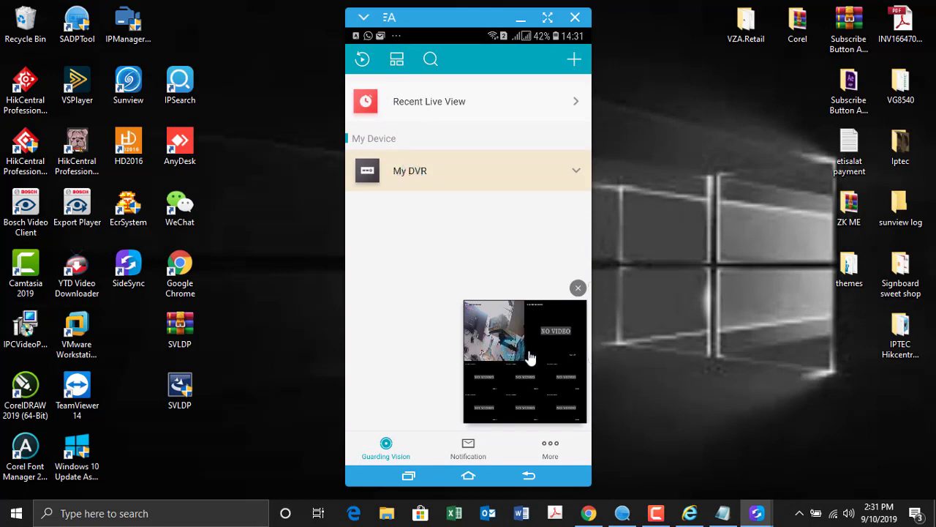
pyautogui.click(496, 350)
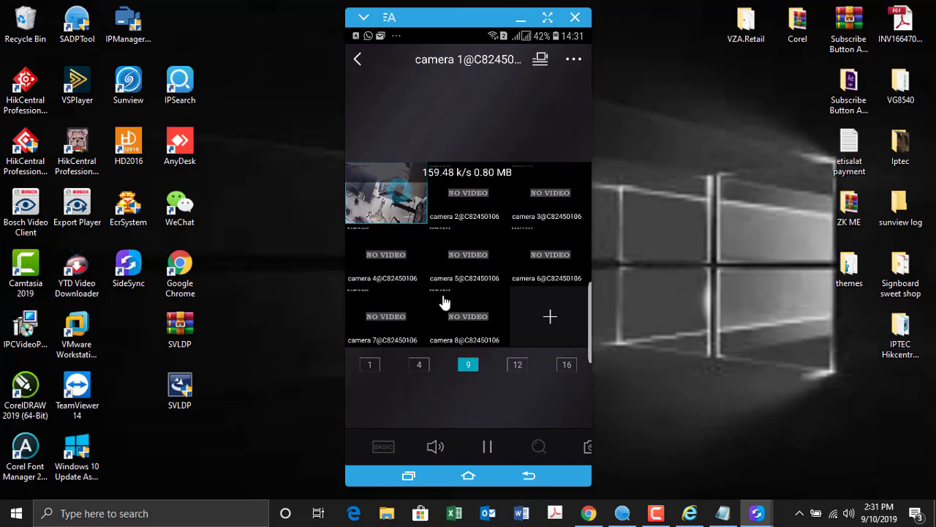
pyautogui.moveTo(444, 300)
pyautogui.mouseDown()
pyautogui.moveTo(469, 310)
pyautogui.moveTo(405, 125)
pyautogui.moveTo(360, 67)
pyautogui.mouseUp()
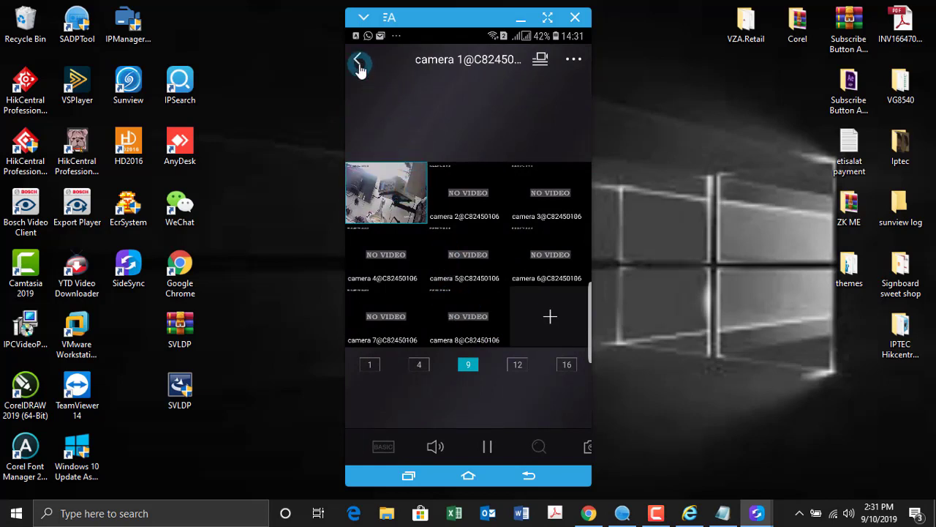
pyautogui.click(359, 65)
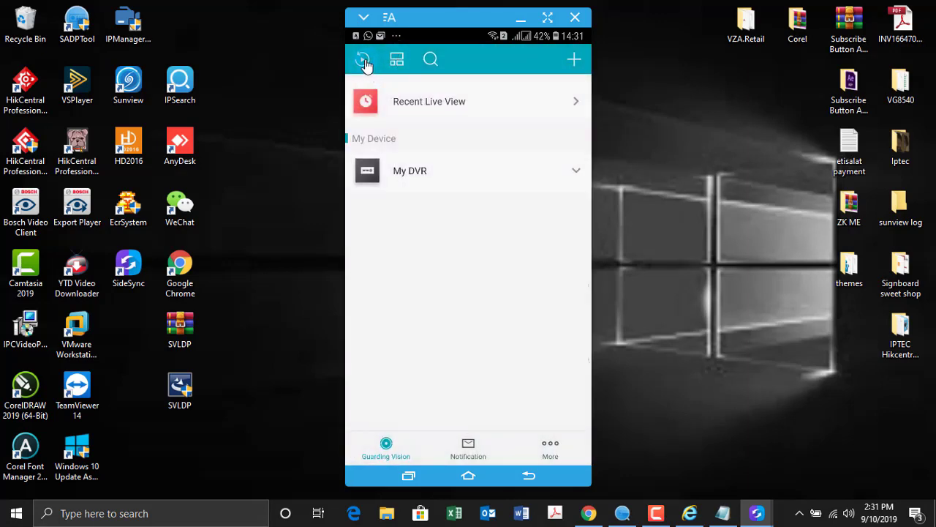
# Reopen My DVR's live view and enlarge camera 1 to a single full-size window.
pyautogui.click(363, 61)
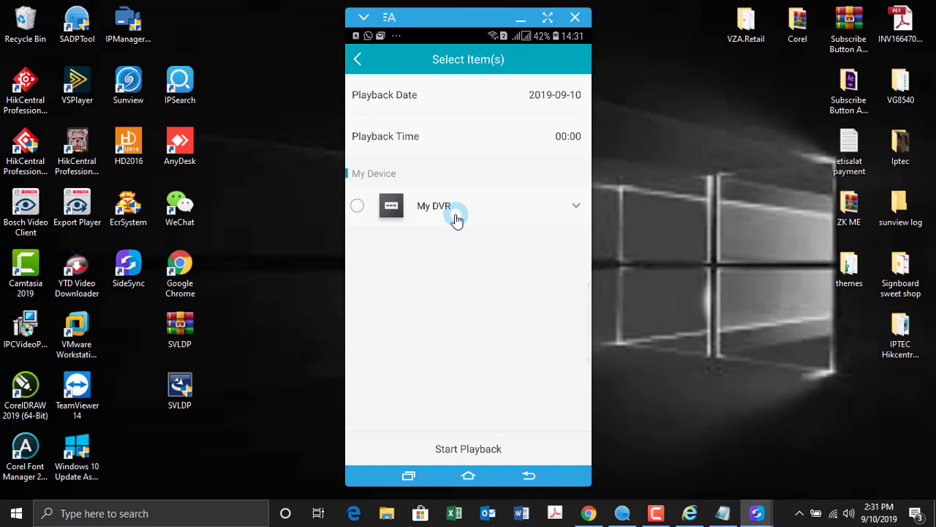
pyautogui.click(357, 63)
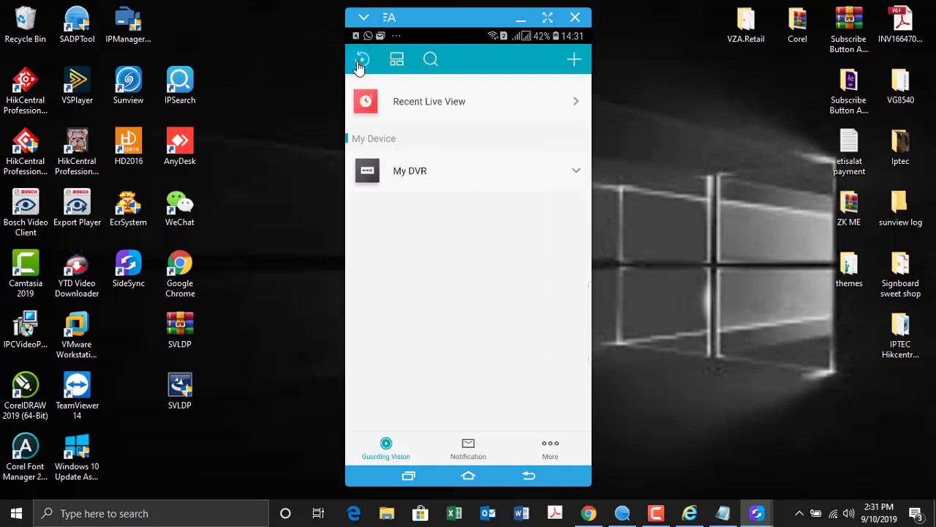
pyautogui.click(413, 176)
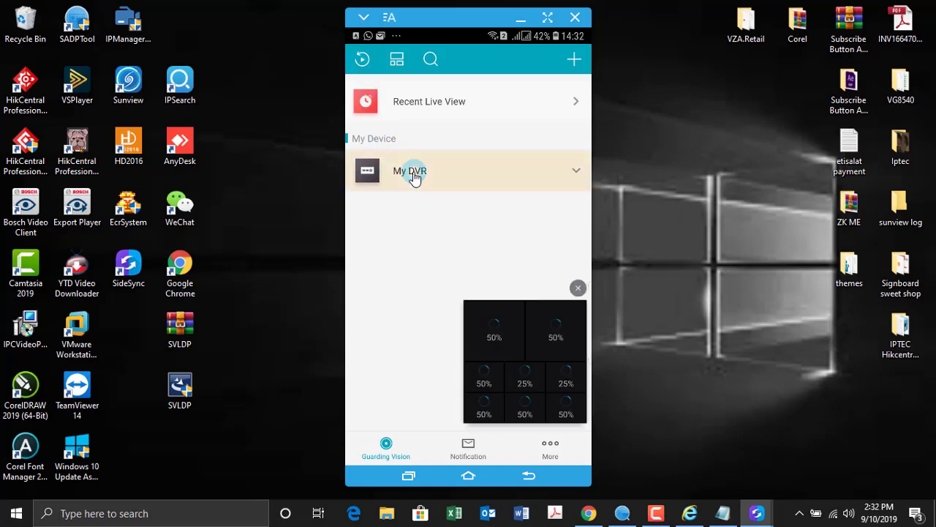
pyautogui.click(514, 353)
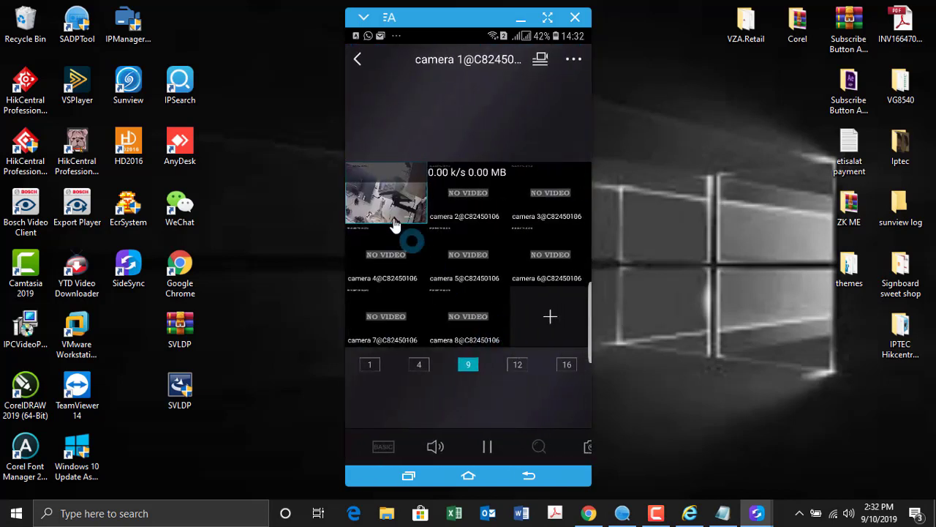
pyautogui.doubleClick(391, 211)
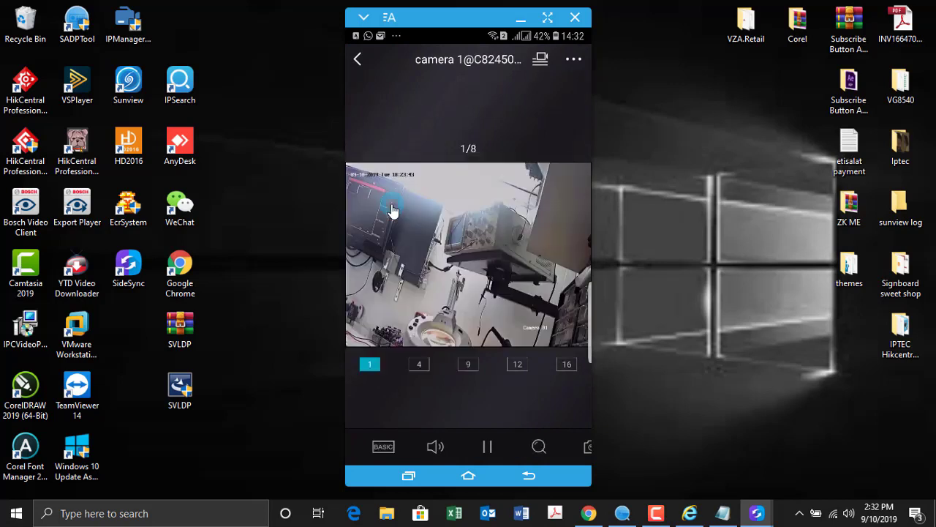
pyautogui.click(497, 269)
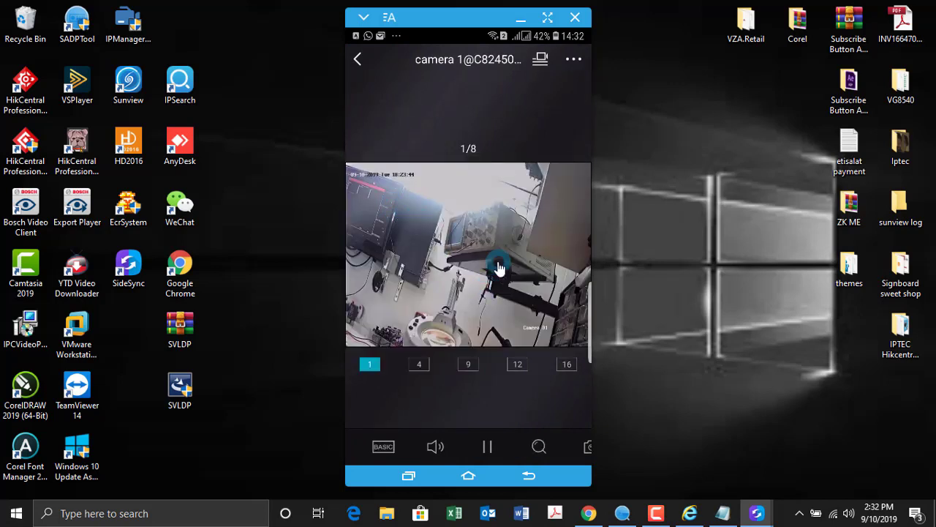